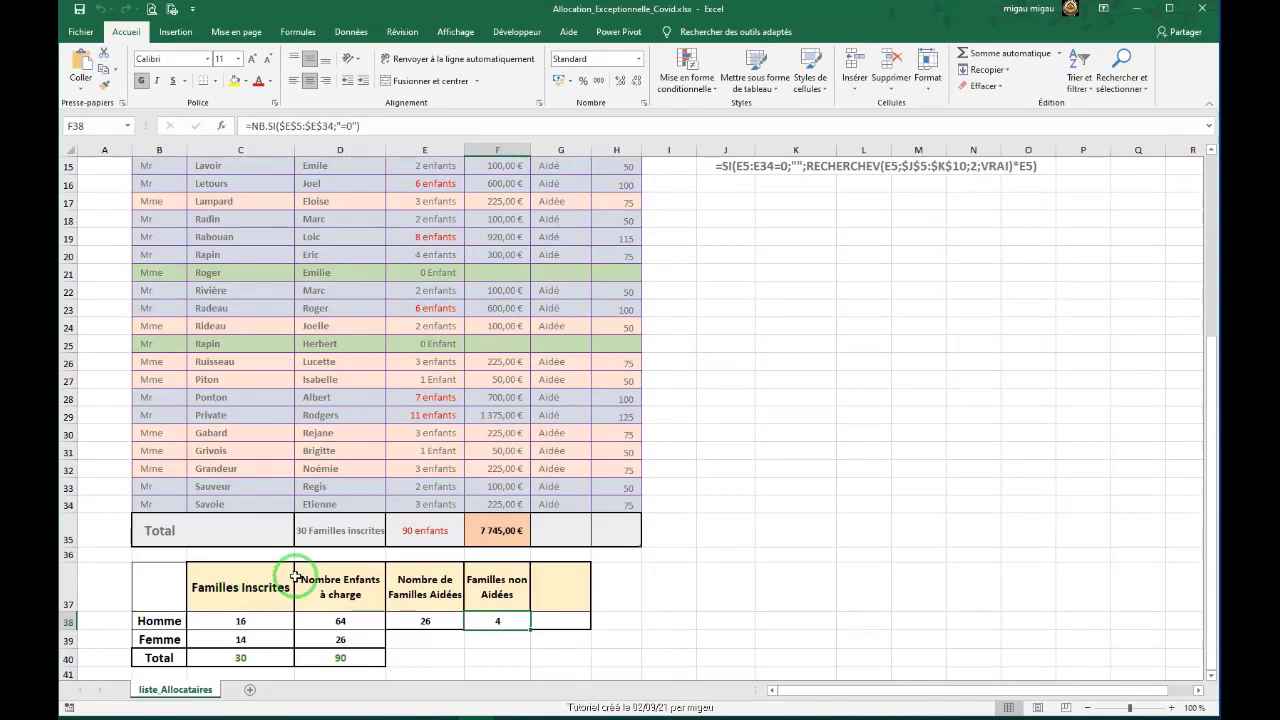
Look over the social aid table from row 5 to row 34 and the summary table below it.
scroll(347, 487, up, 5)
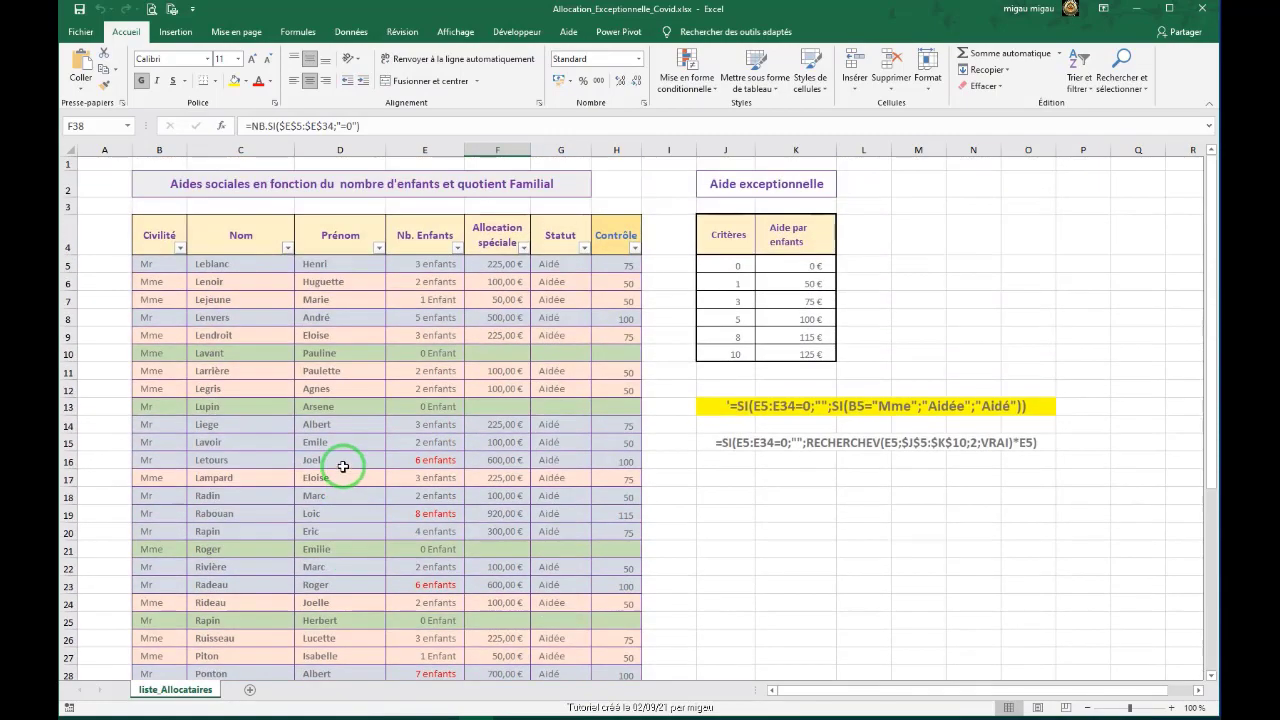
scroll(354, 326, down, 2)
scroll(354, 326, down, 3)
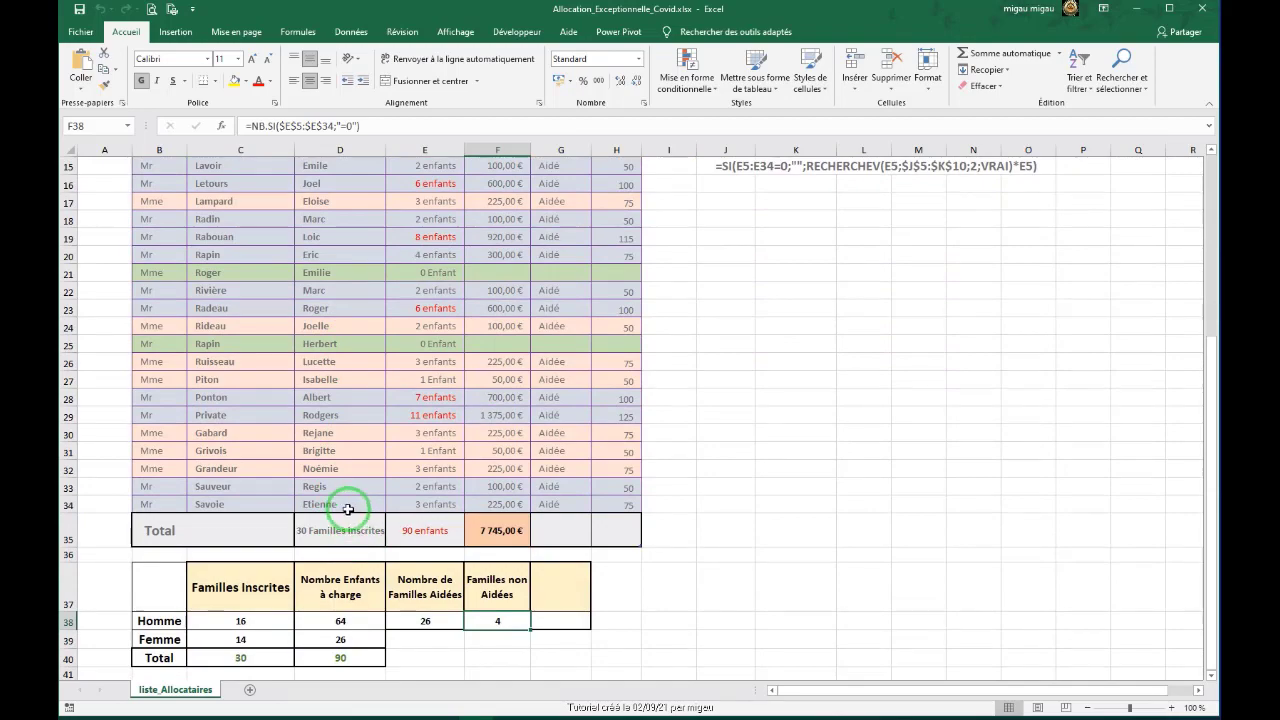
scroll(348, 510, up, 5)
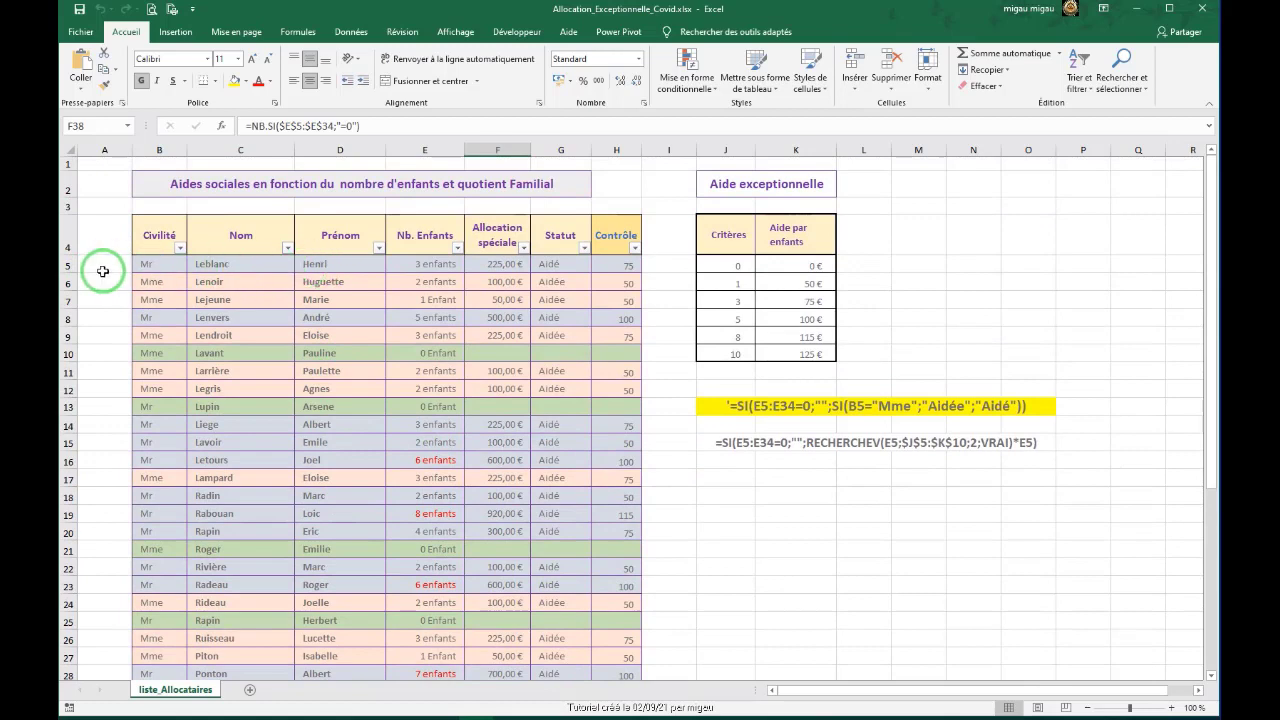
scroll(304, 316, down, 2)
scroll(304, 316, down, 3)
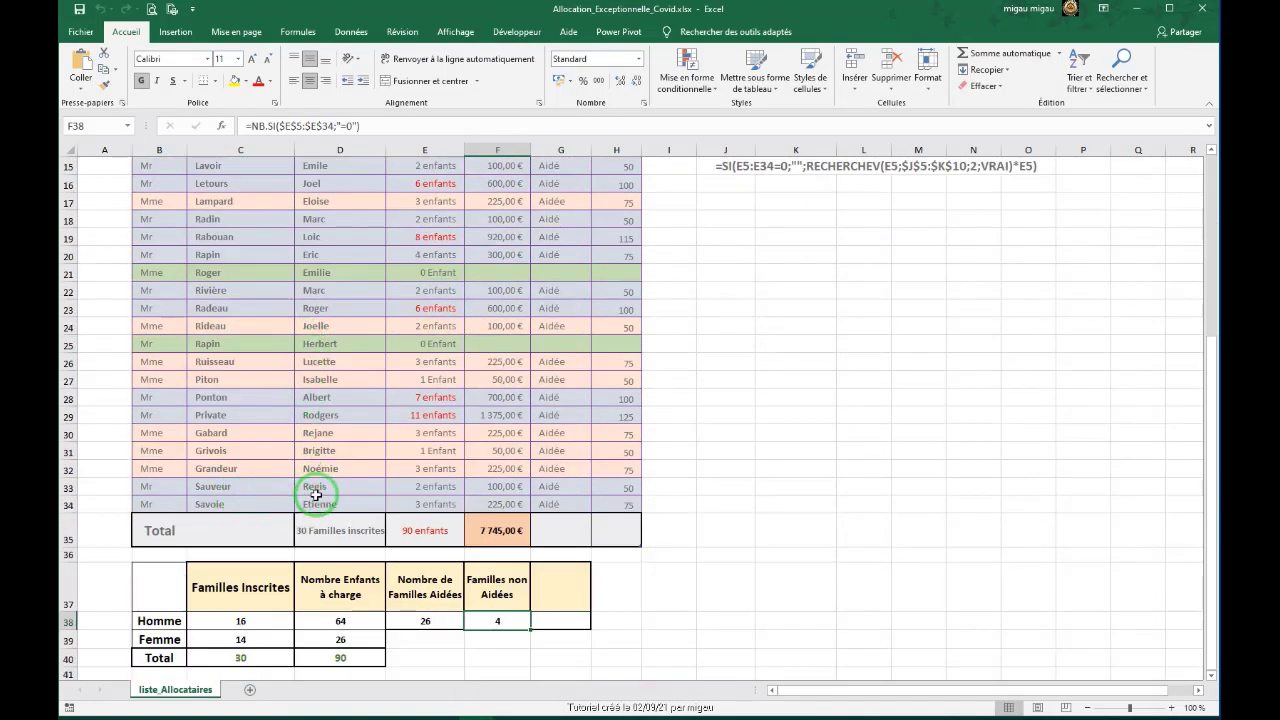
scroll(320, 492, up, 5)
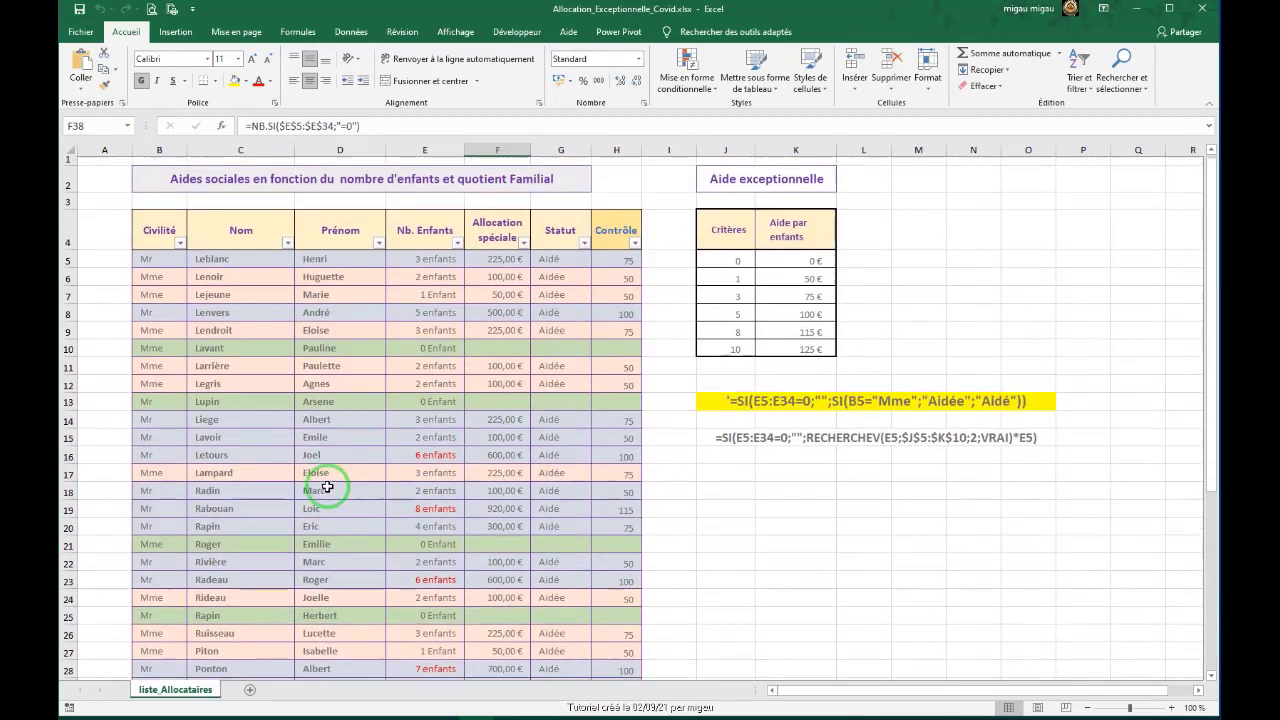
scroll(320, 500, down, 2)
scroll(322, 515, down, 2)
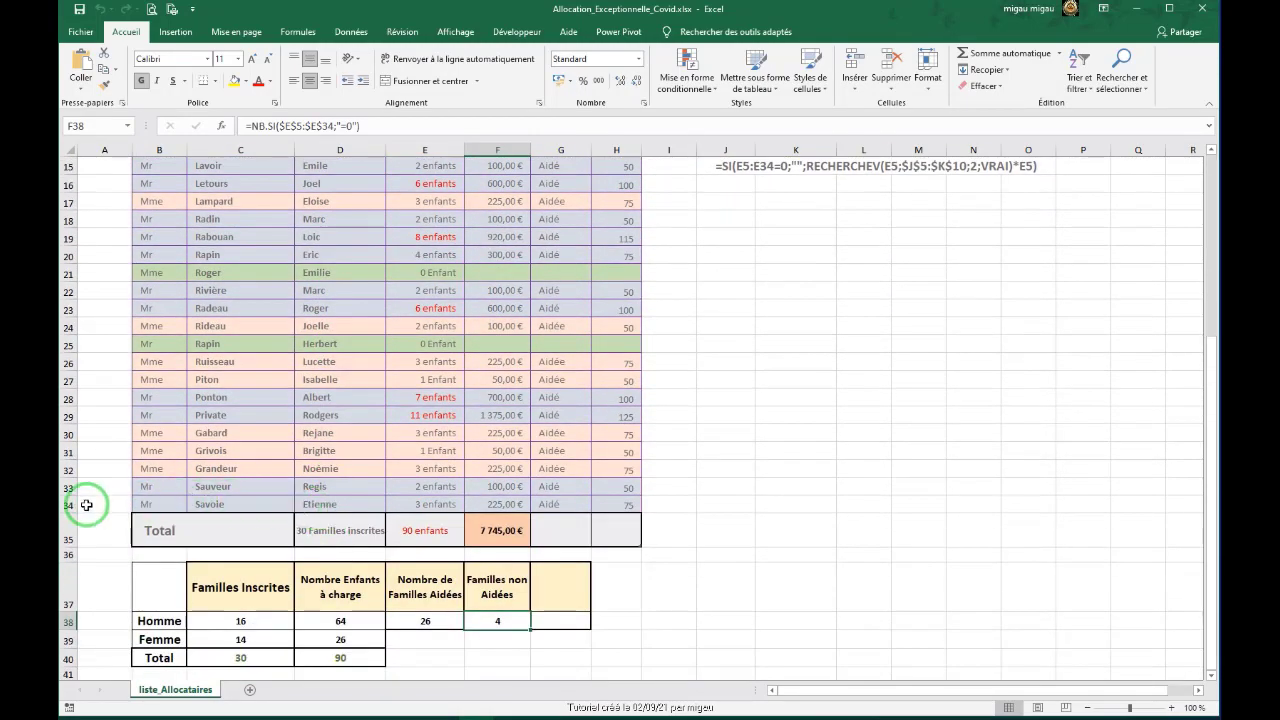
scroll(320, 455, up, 5)
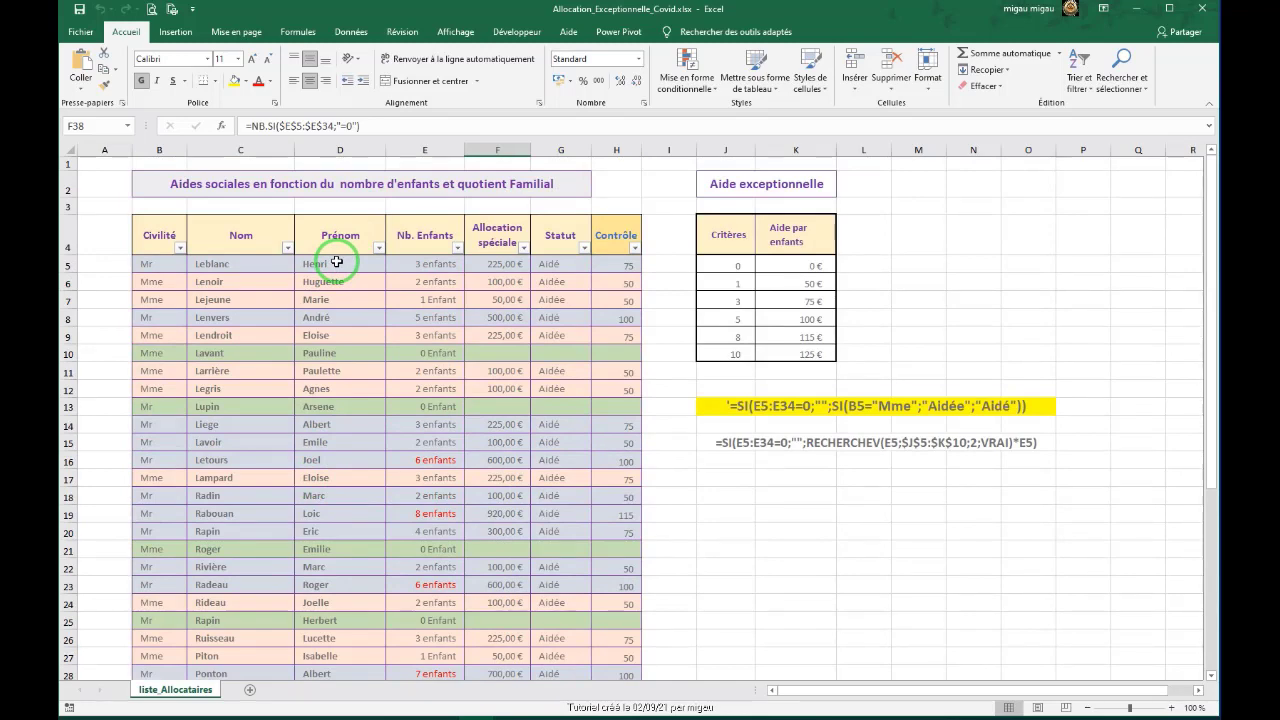
Examine the formulas in the Total row for registered families, number of children and special allocation.
scroll(337, 262, down, 7)
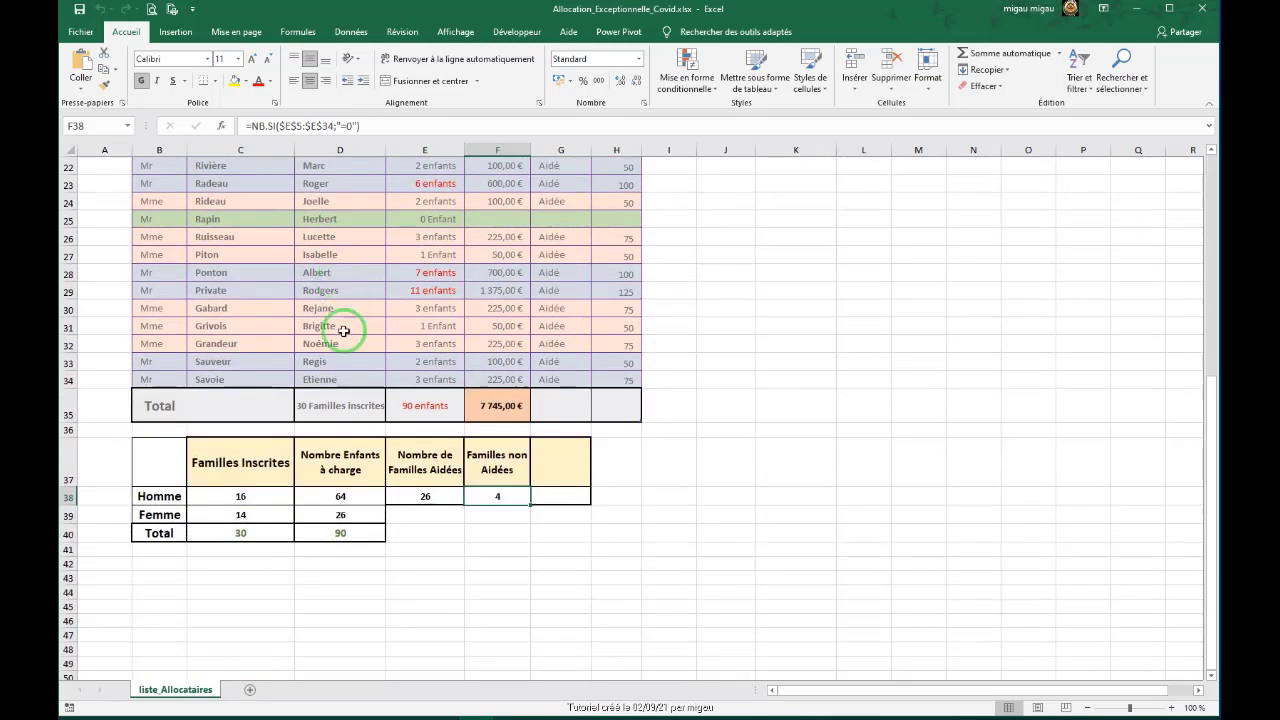
click(326, 408)
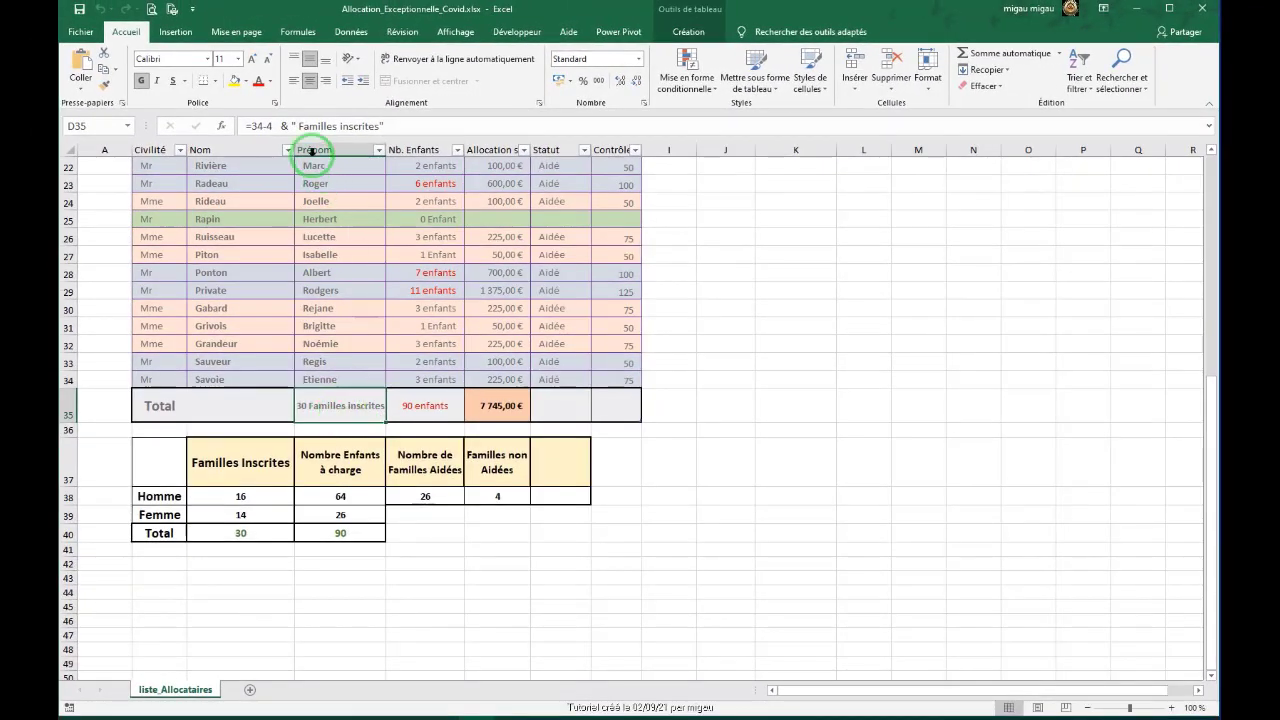
click(431, 409)
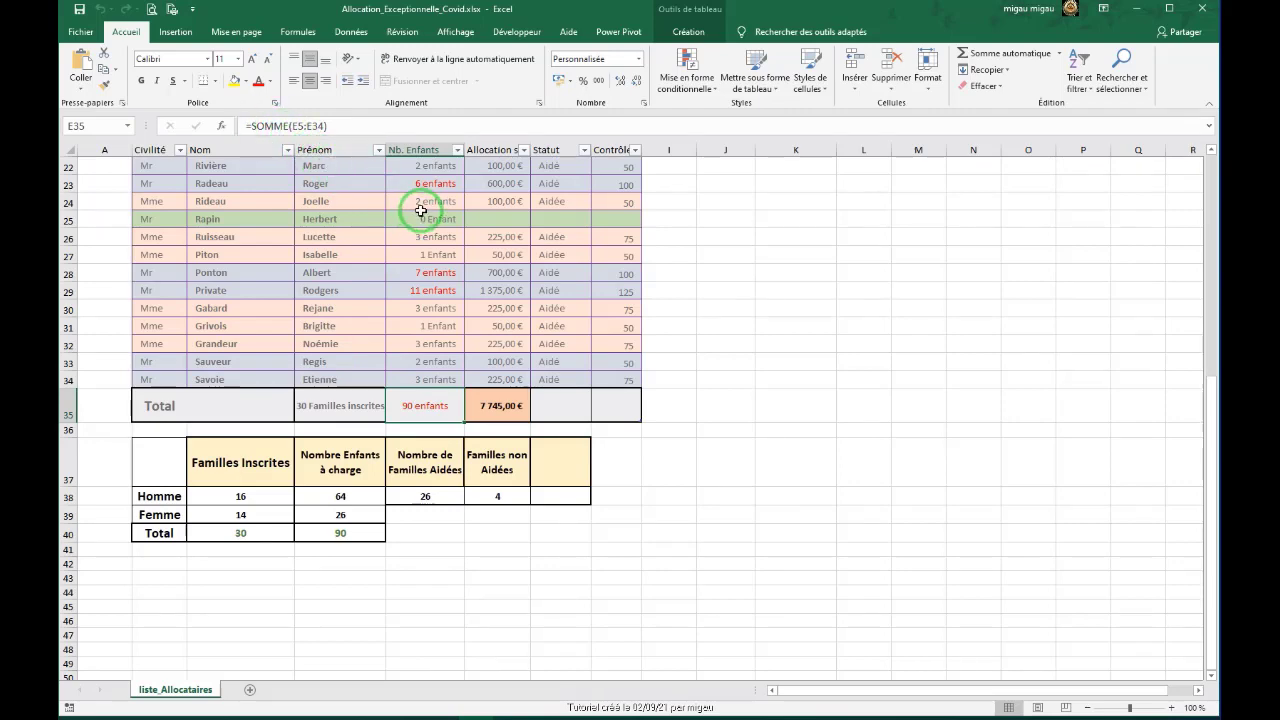
scroll(420, 205, up, 2)
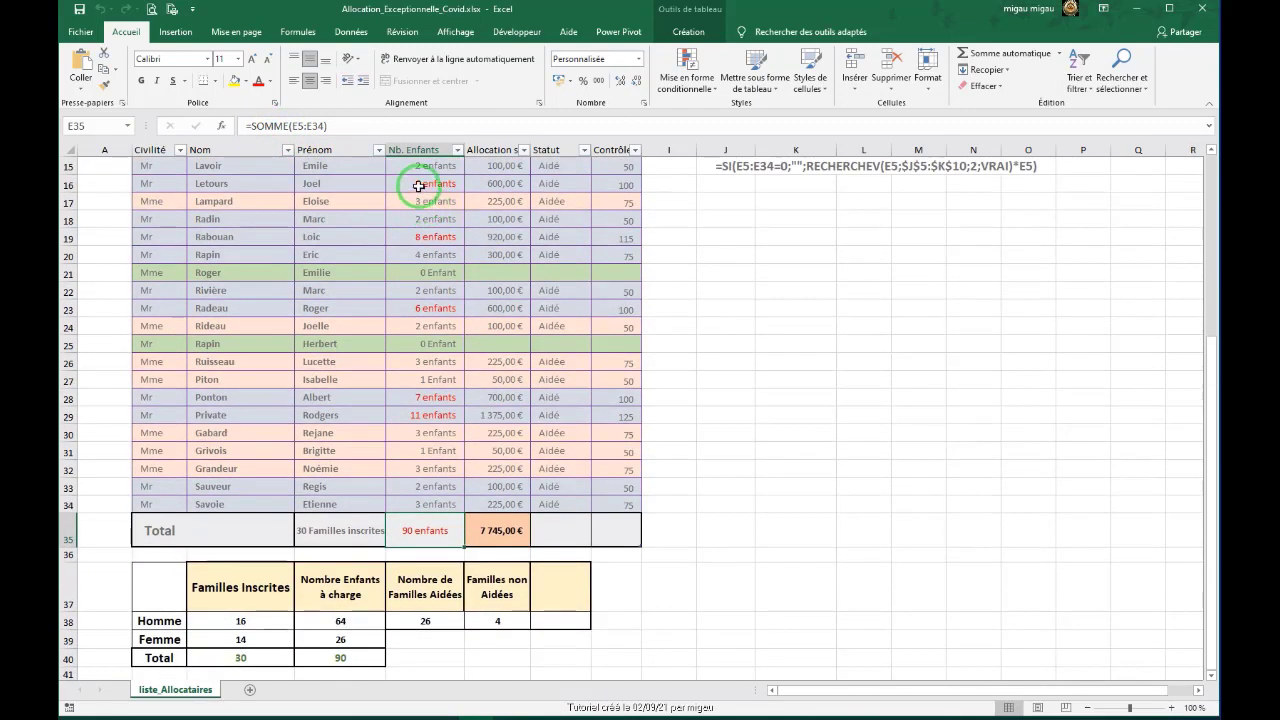
scroll(423, 207, up, 5)
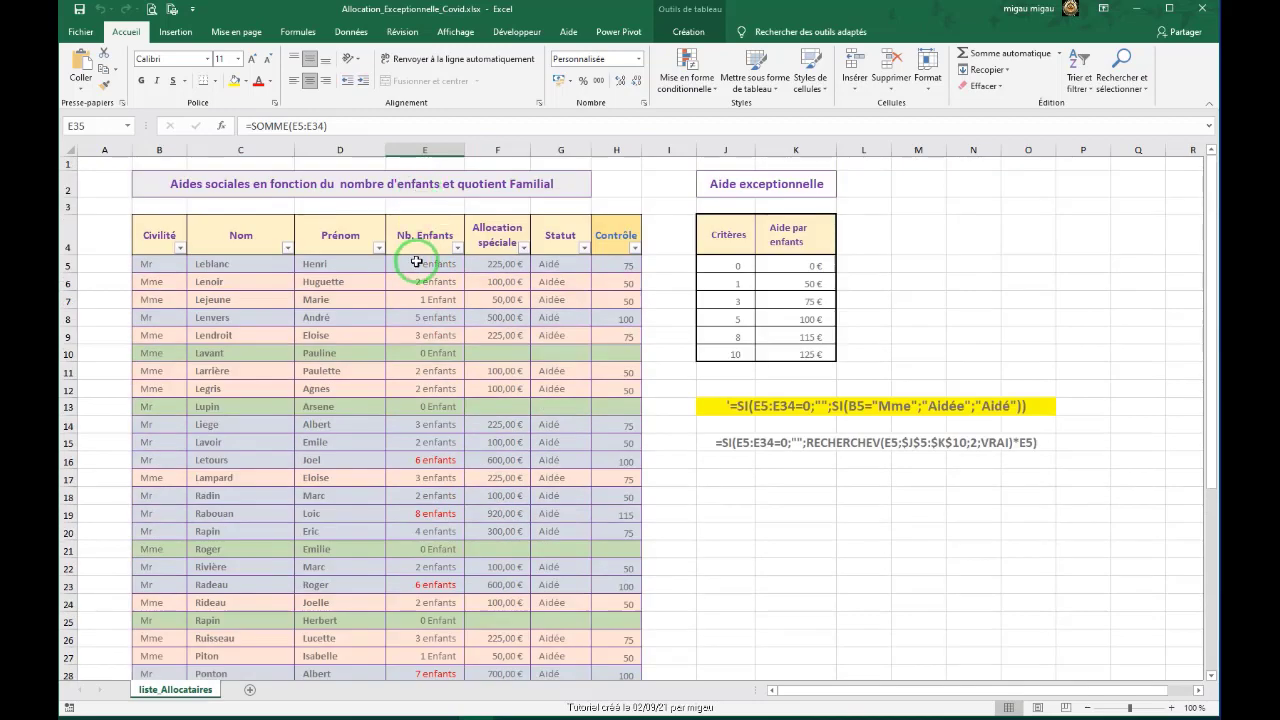
scroll(416, 262, down, 7)
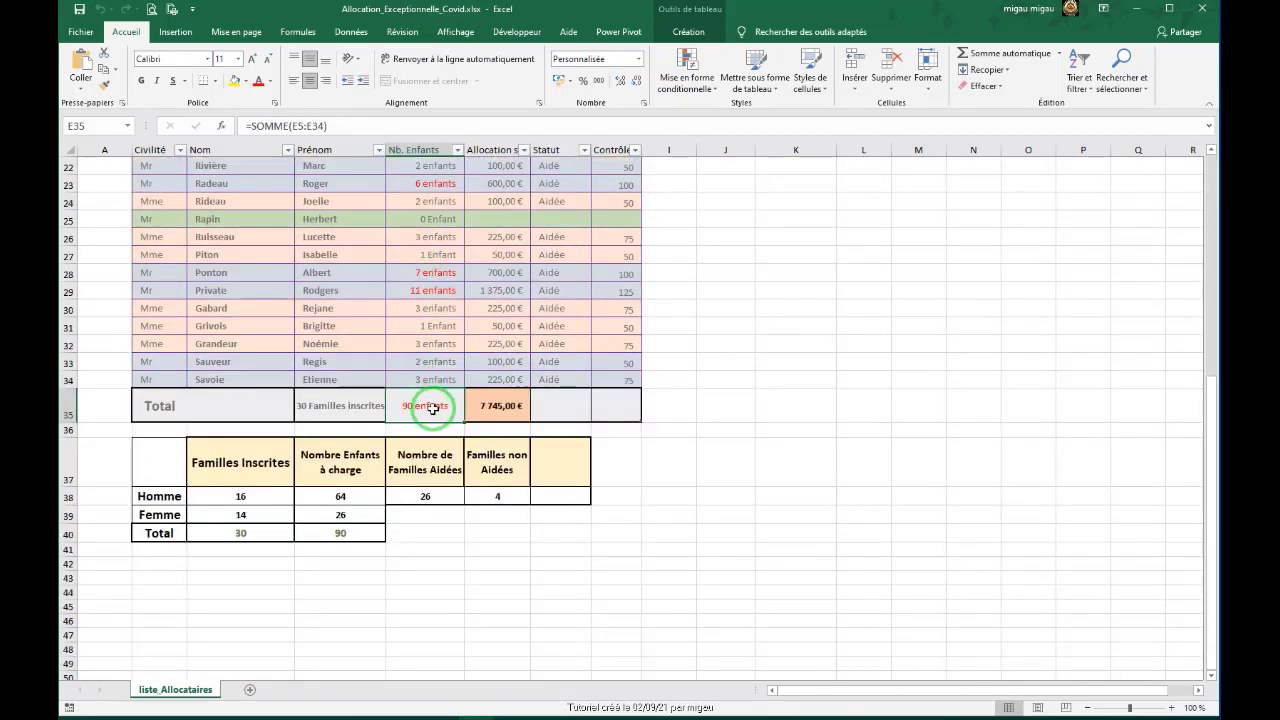
click(370, 408)
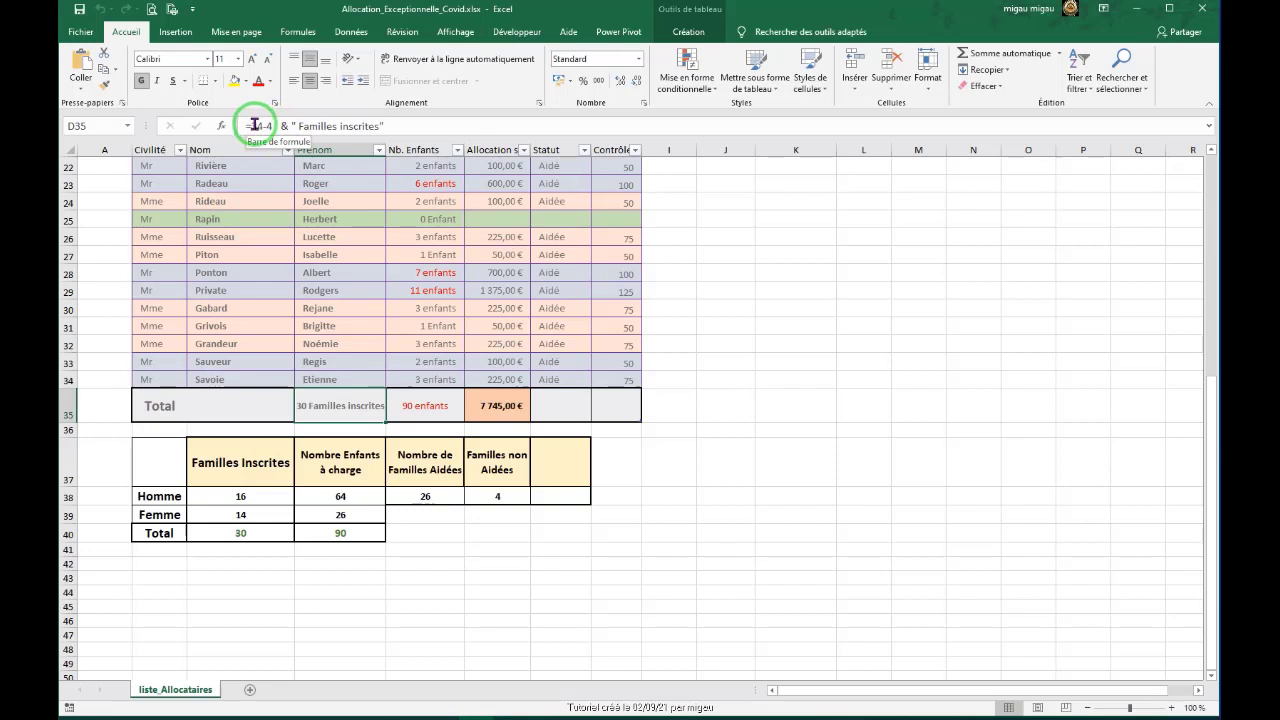
click(429, 408)
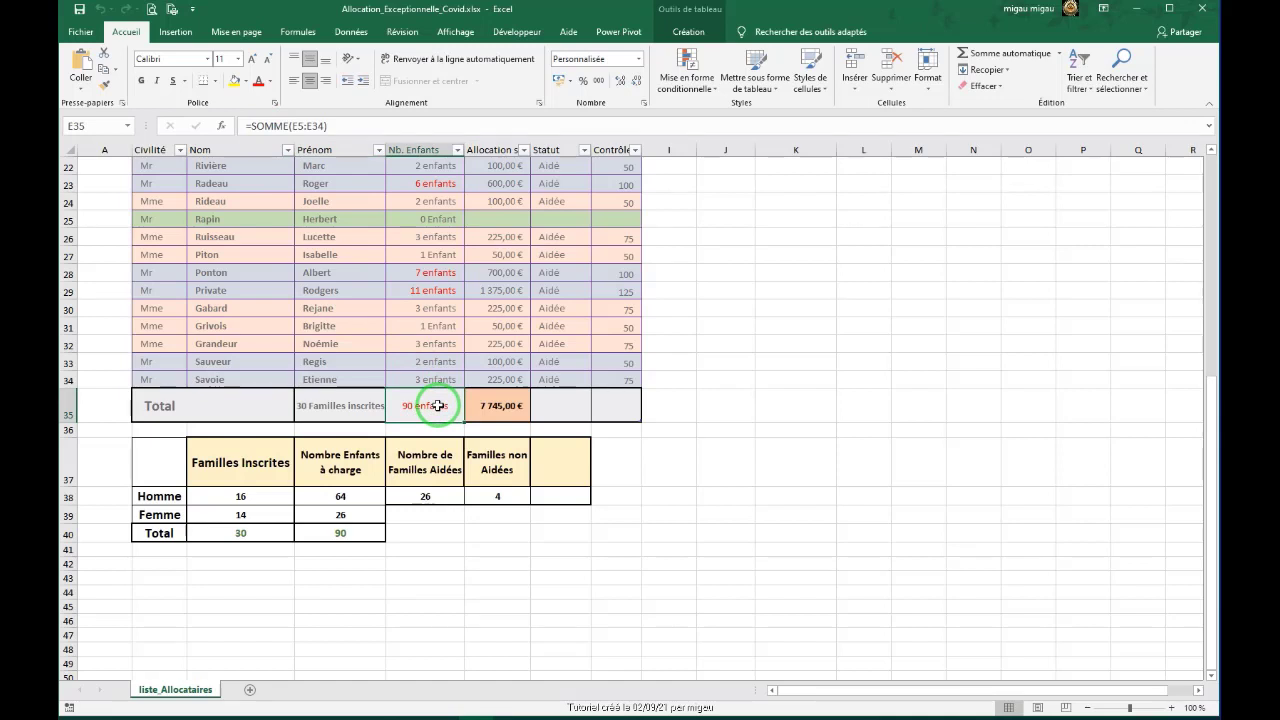
click(497, 406)
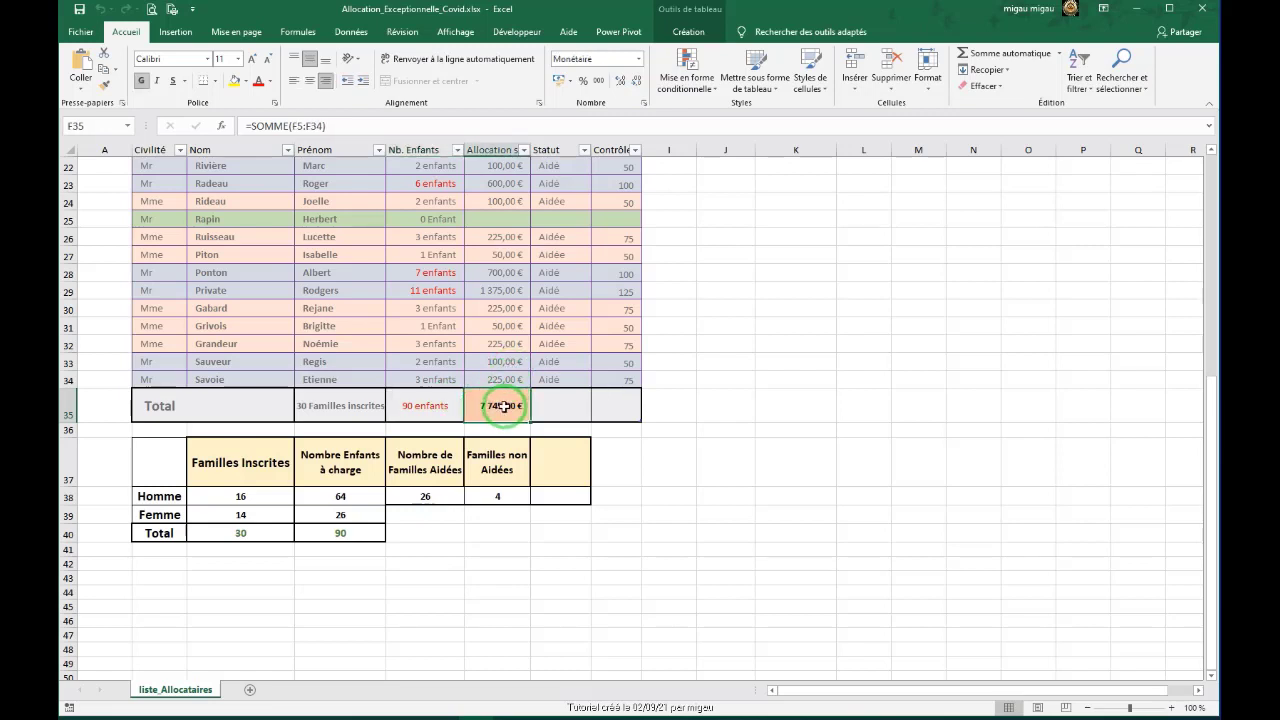
scroll(503, 390, up, 2)
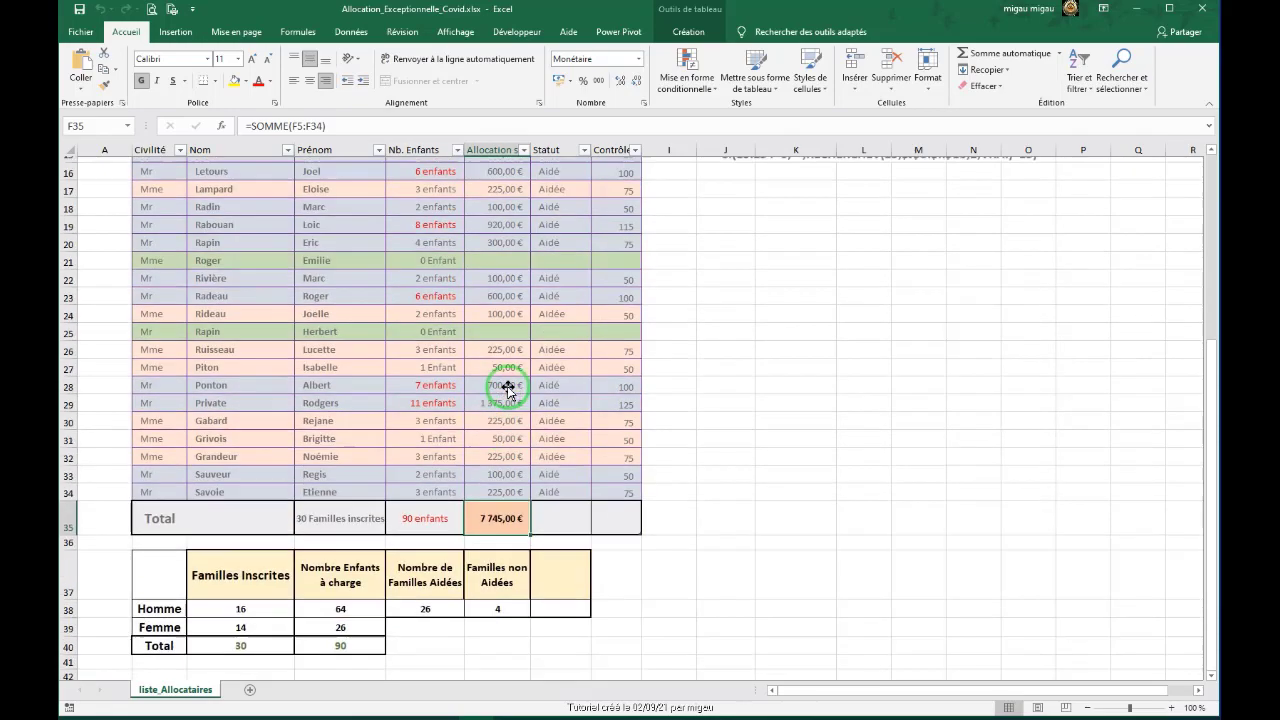
scroll(506, 387, up, 4)
Examine the Familles Inscrites formulas for Homme, Femme and Total against the Civilité column.
scroll(257, 363, down, 9)
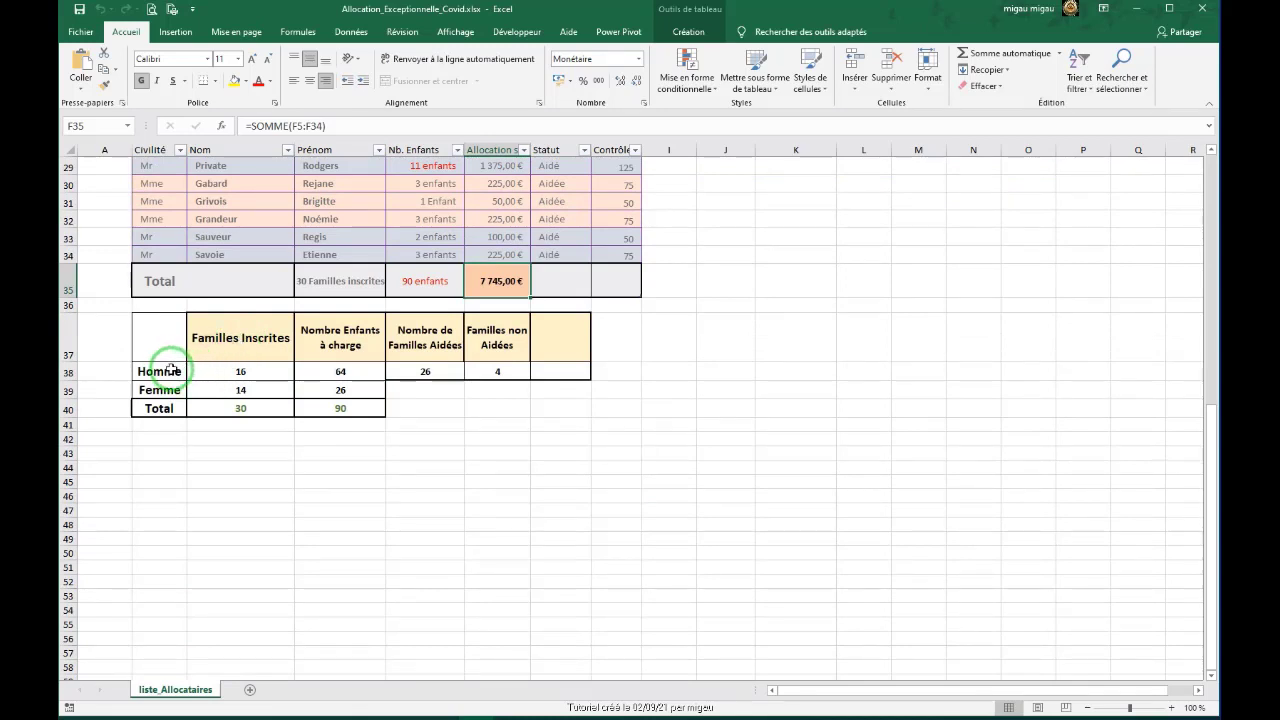
click(241, 371)
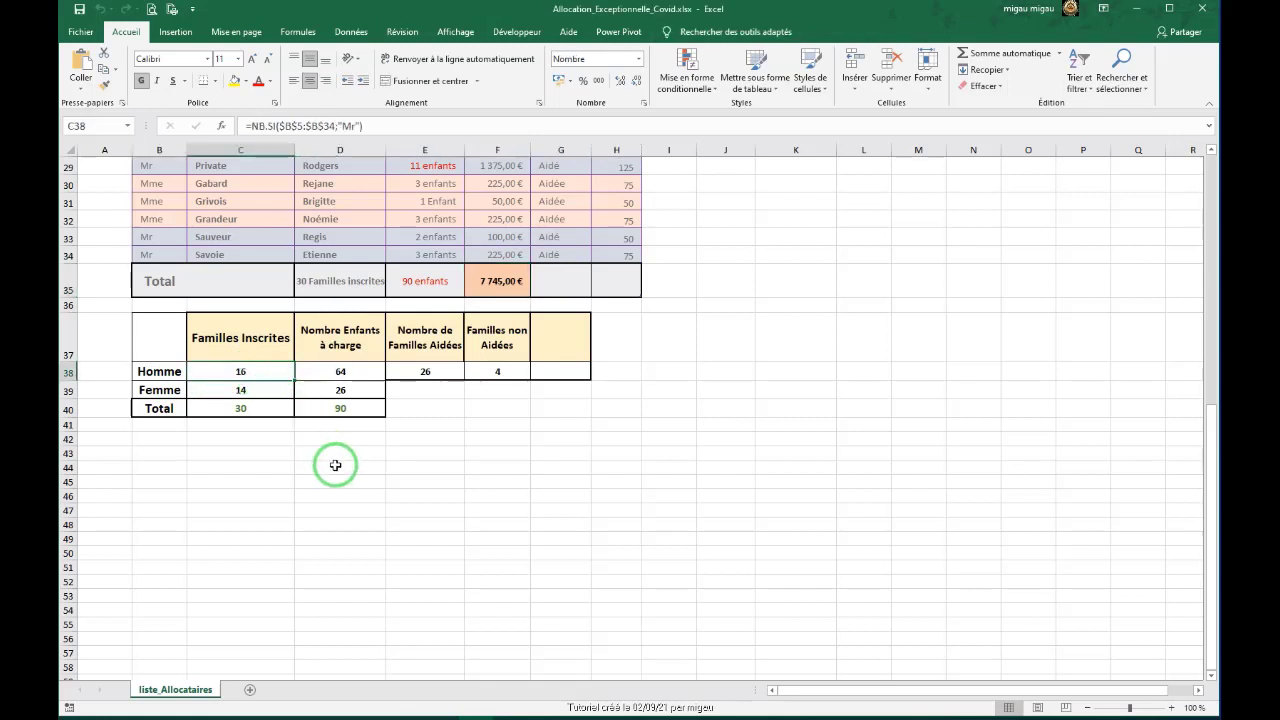
scroll(335, 465, up, 2)
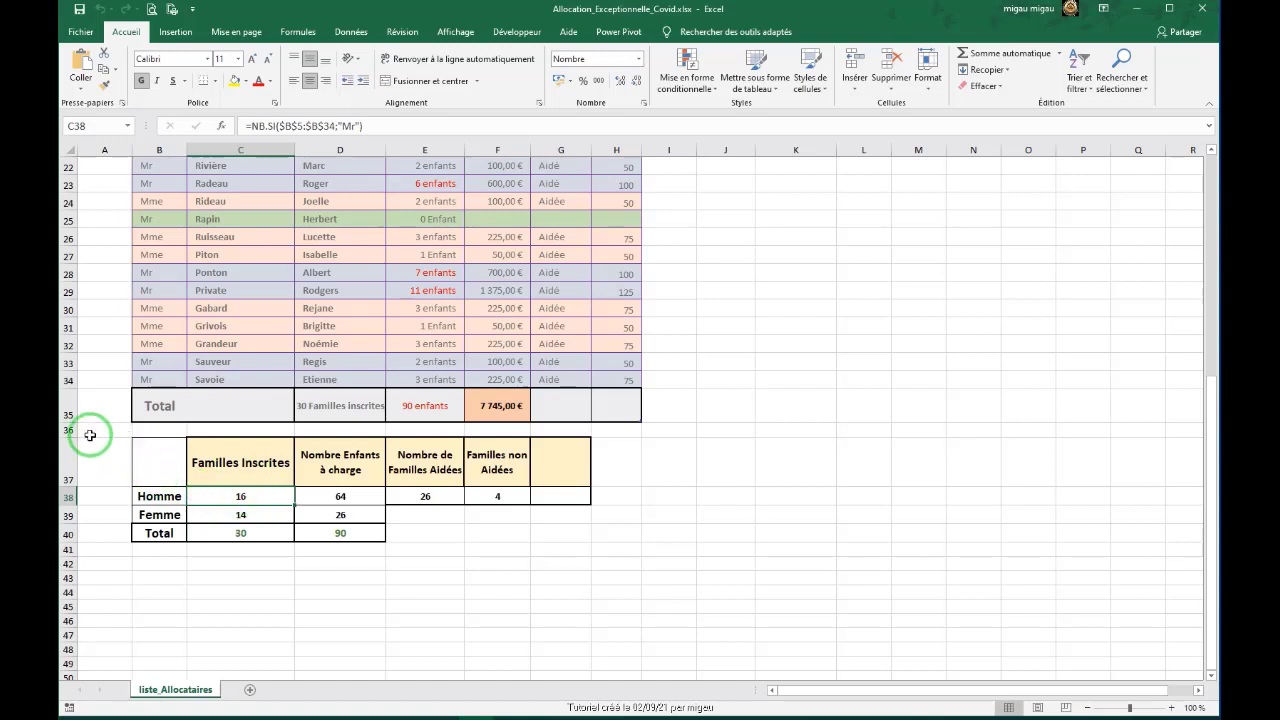
scroll(88, 429, up, 7)
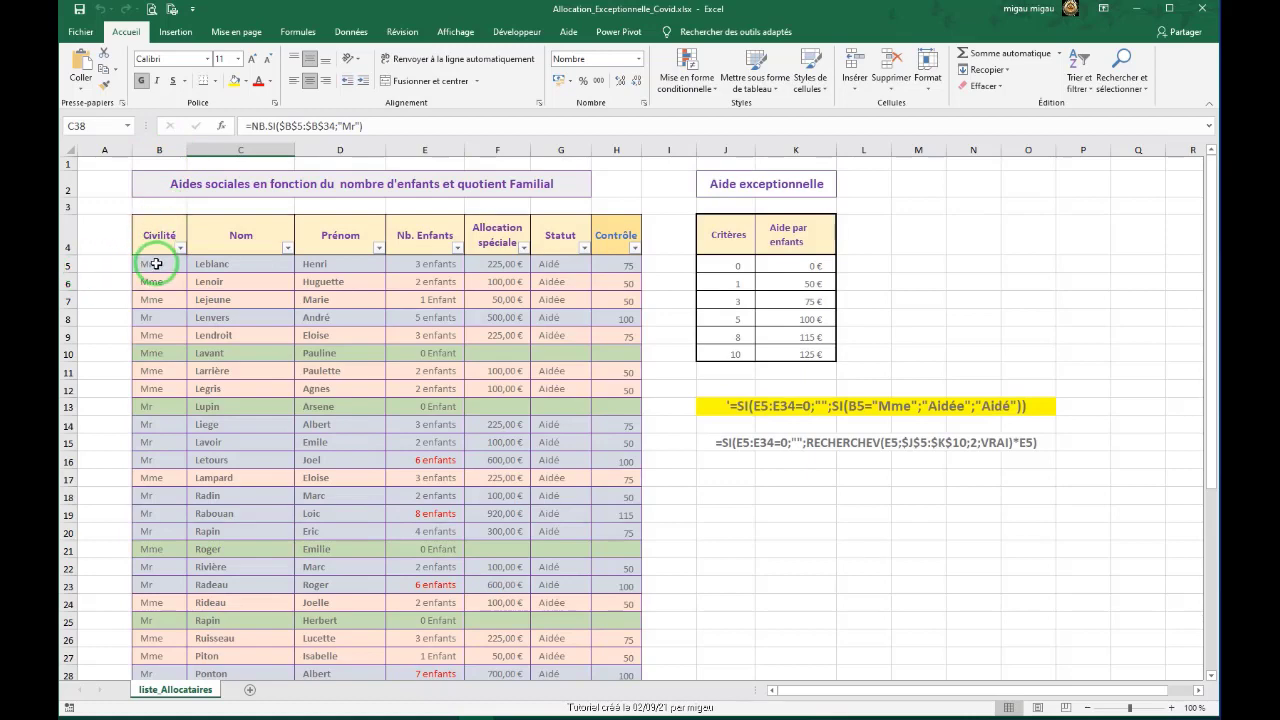
scroll(156, 263, down, 5)
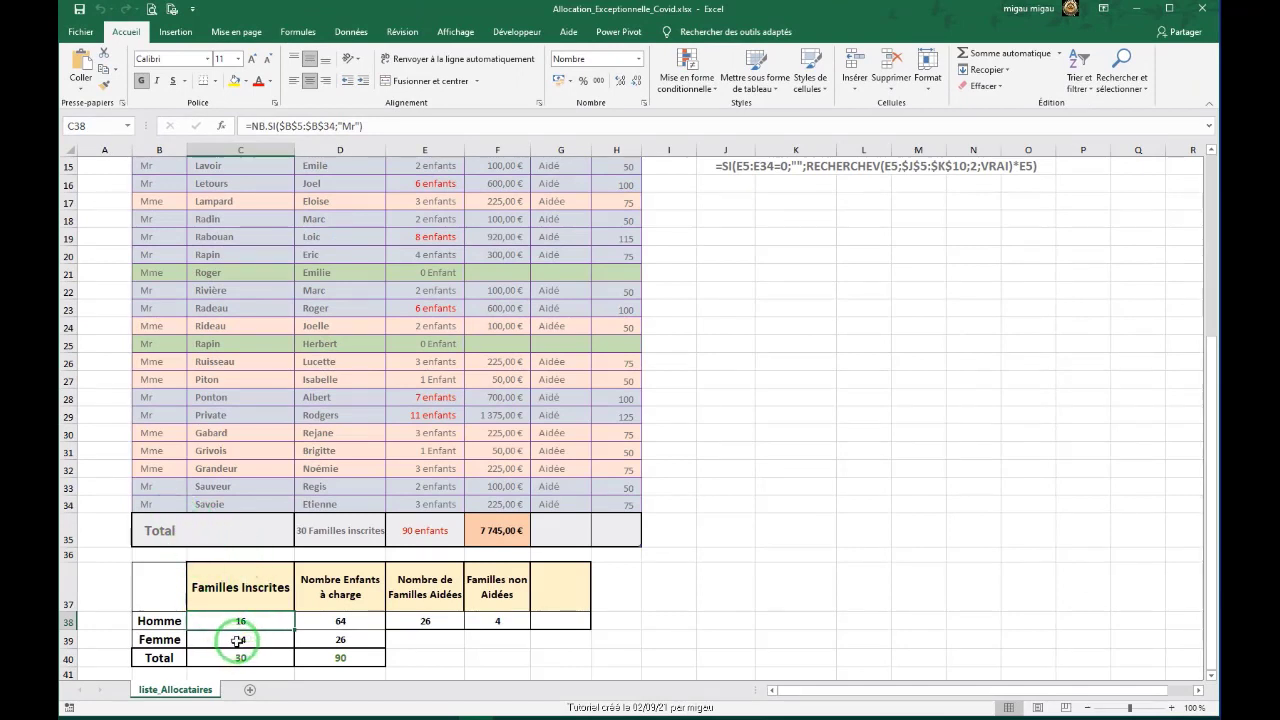
click(238, 640)
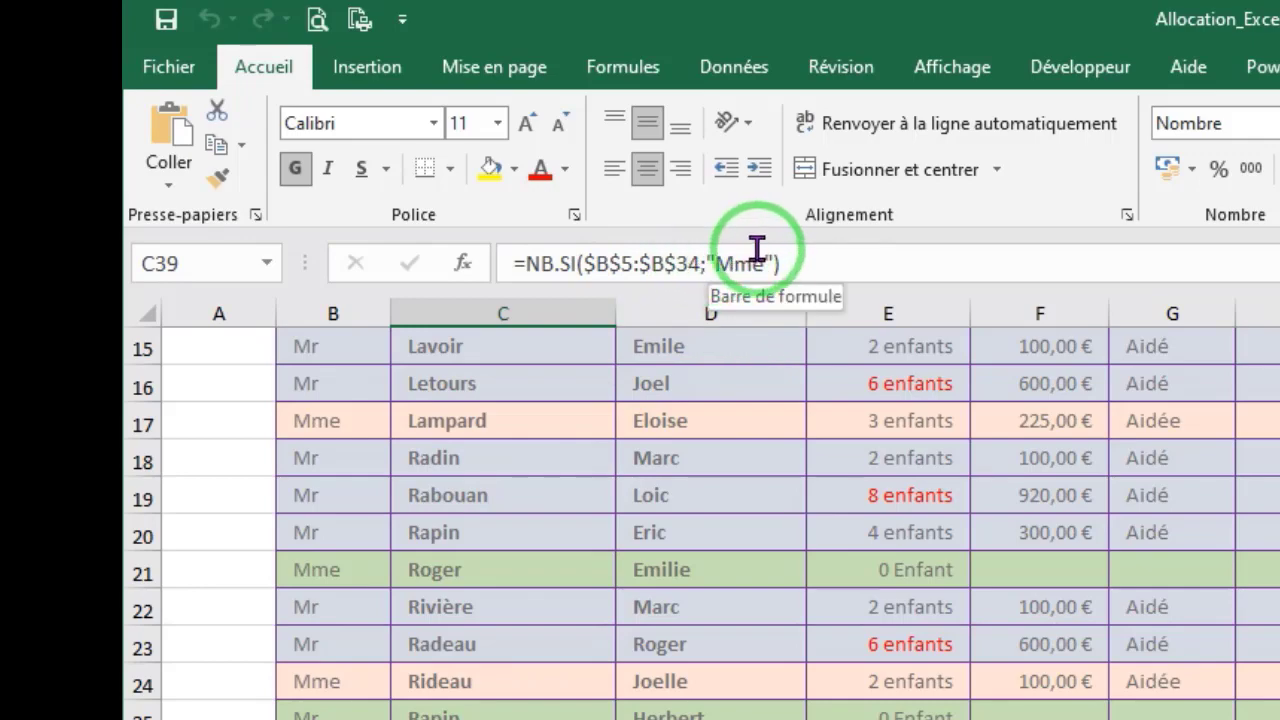
scroll(714, 355, down, 2)
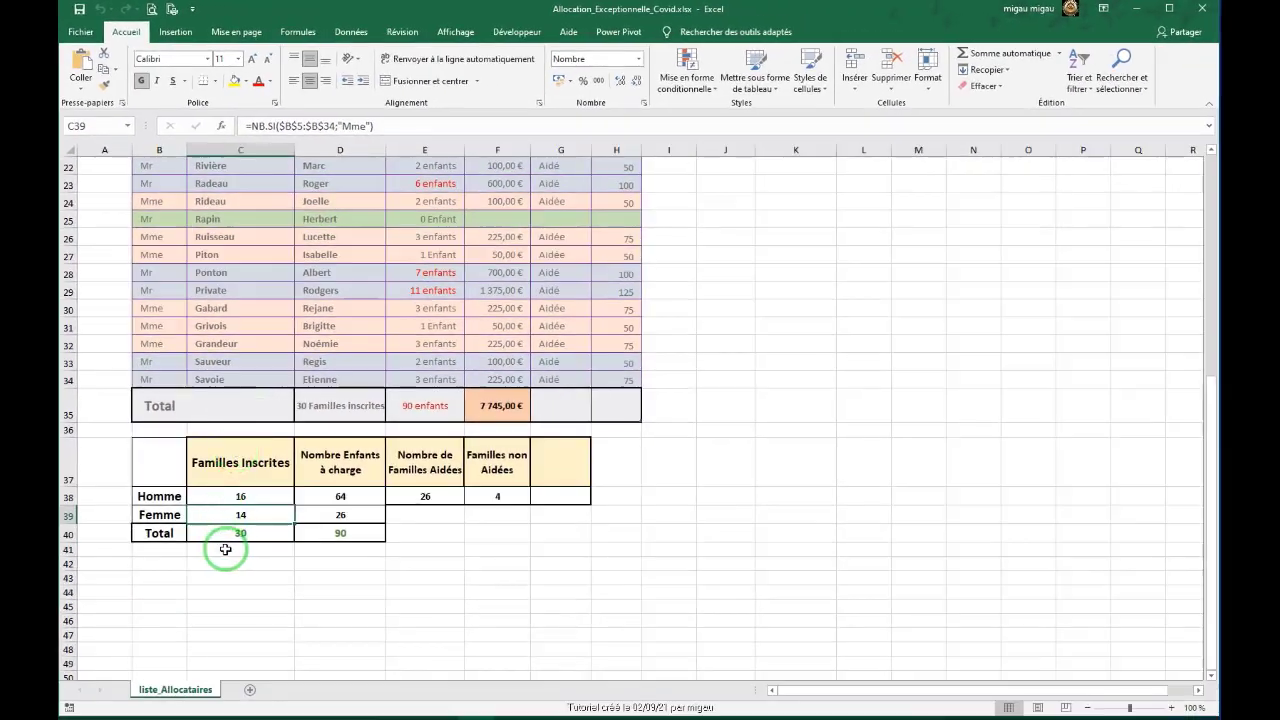
click(233, 537)
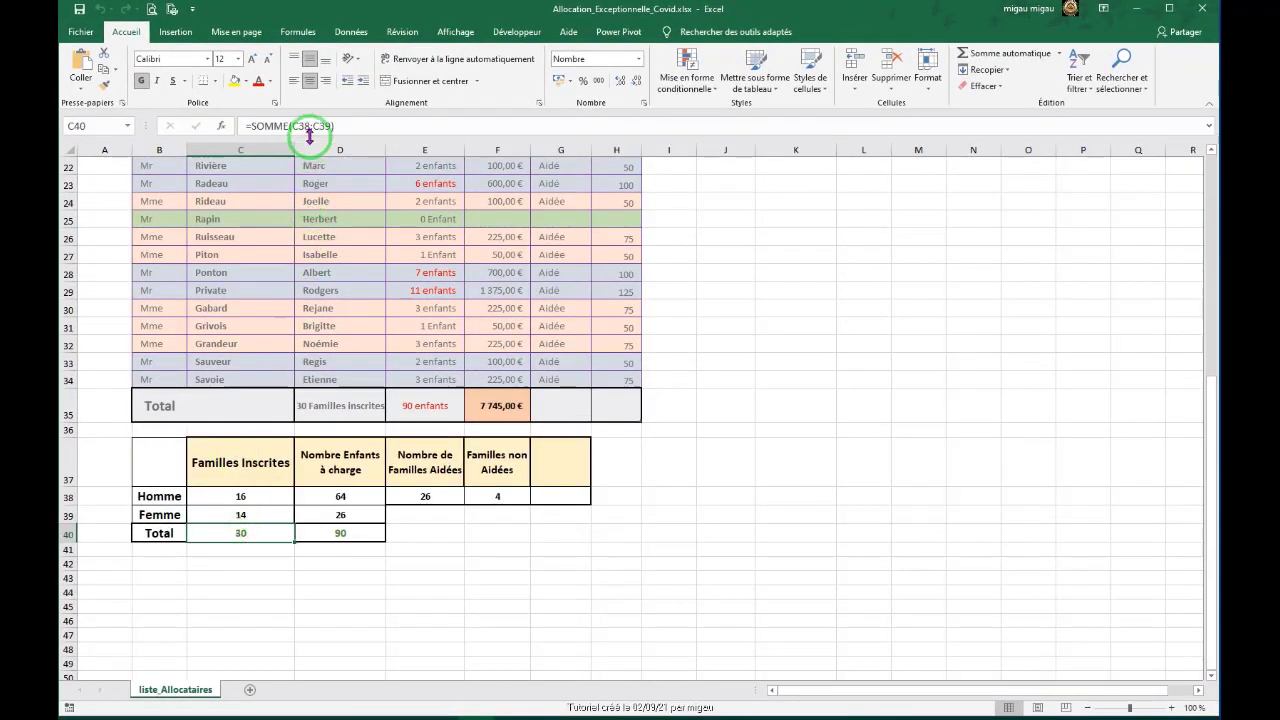
Examine the Homme formula under Nombre Enfants à charge and trace its ranges in the Civilité and Nb. Enfants columns.
click(333, 495)
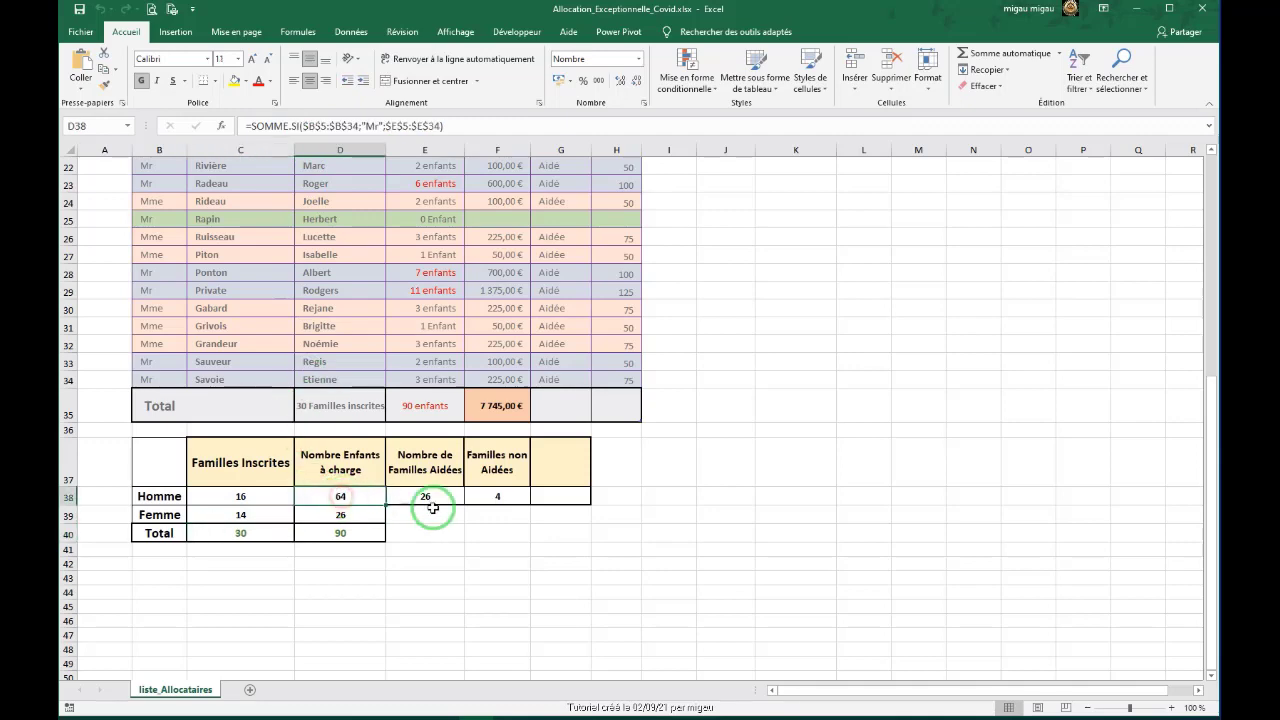
scroll(620, 490, up, 3)
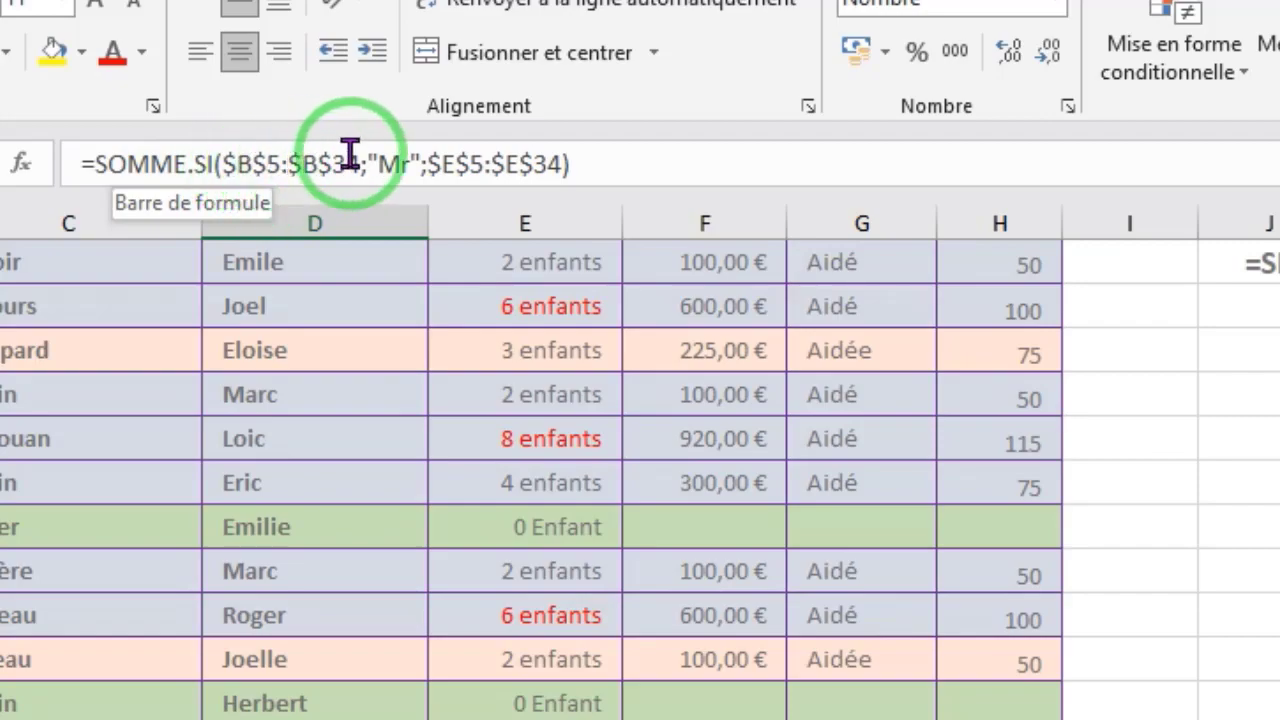
scroll(15, 290, up, 5)
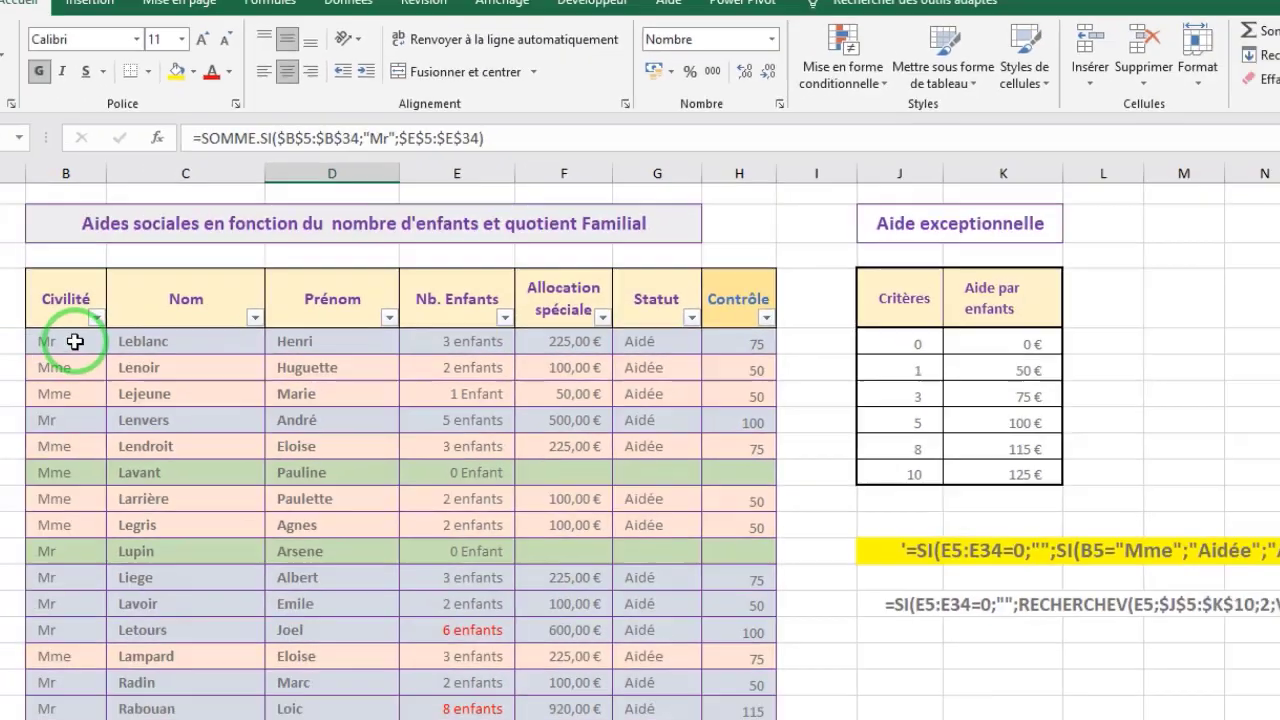
scroll(148, 350, down, 9)
scroll(233, 303, up, 1)
scroll(233, 303, up, 7)
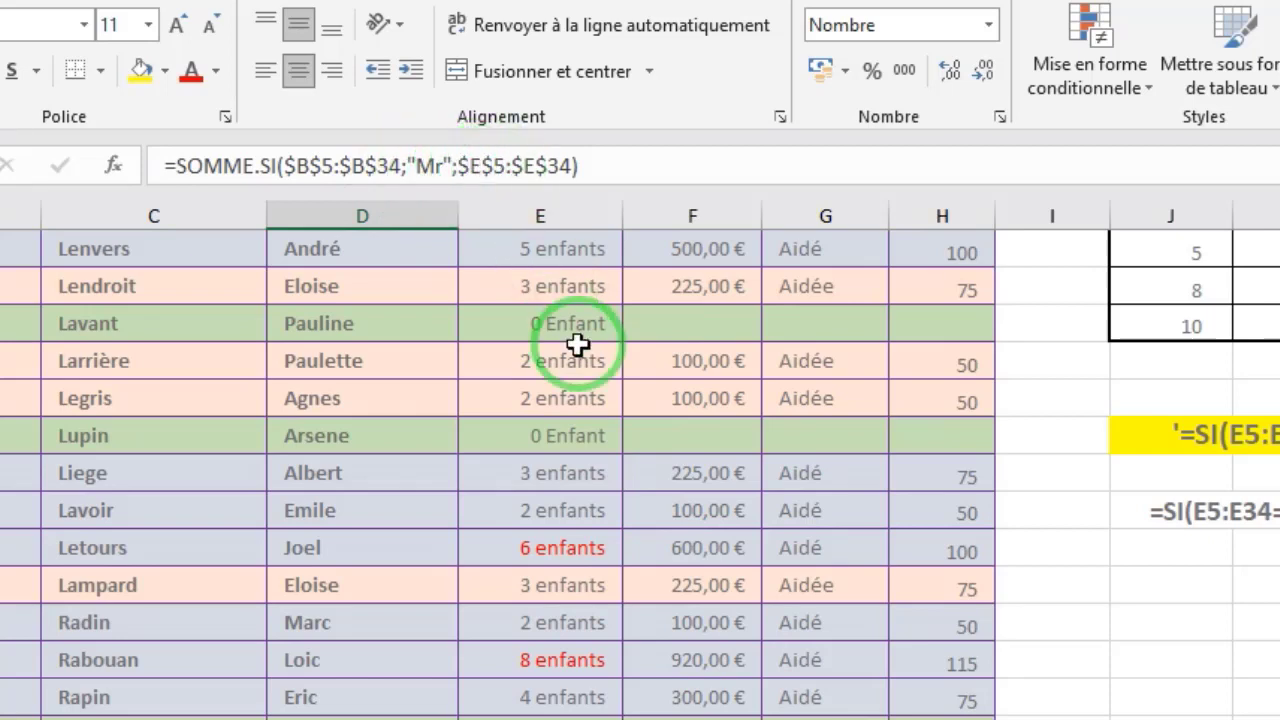
scroll(575, 344, up, 3)
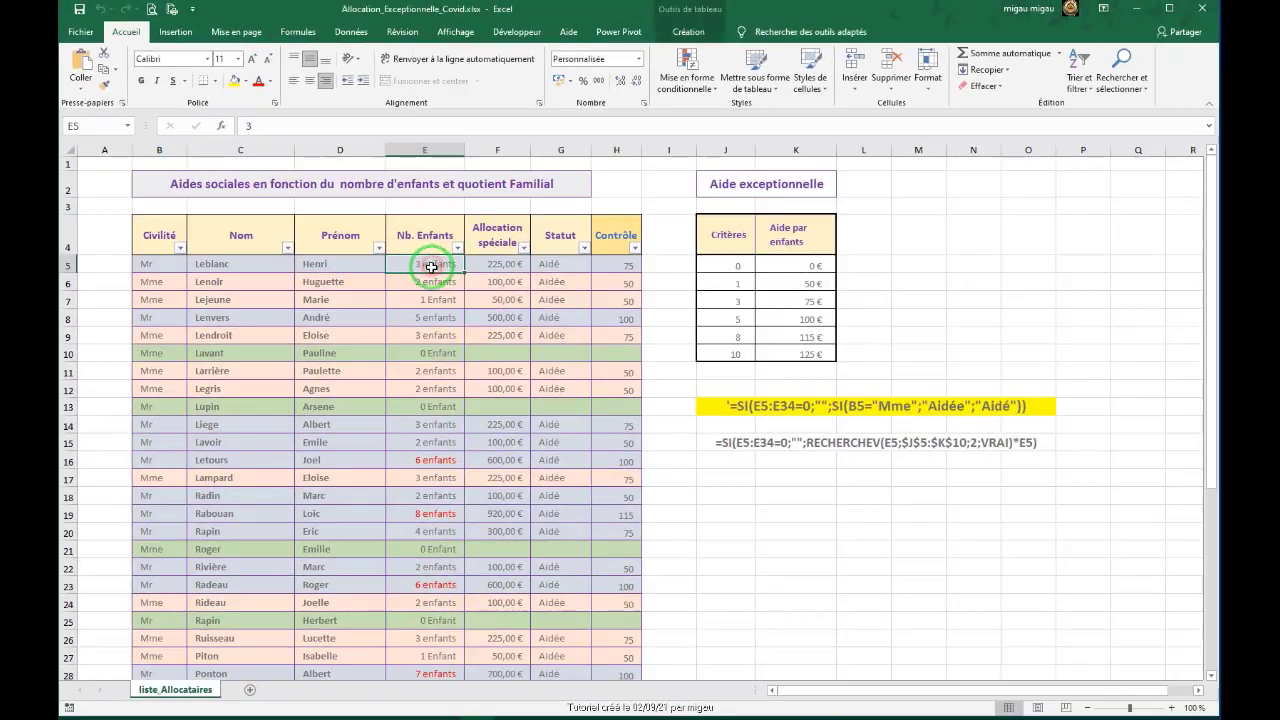
scroll(441, 456, down, 5)
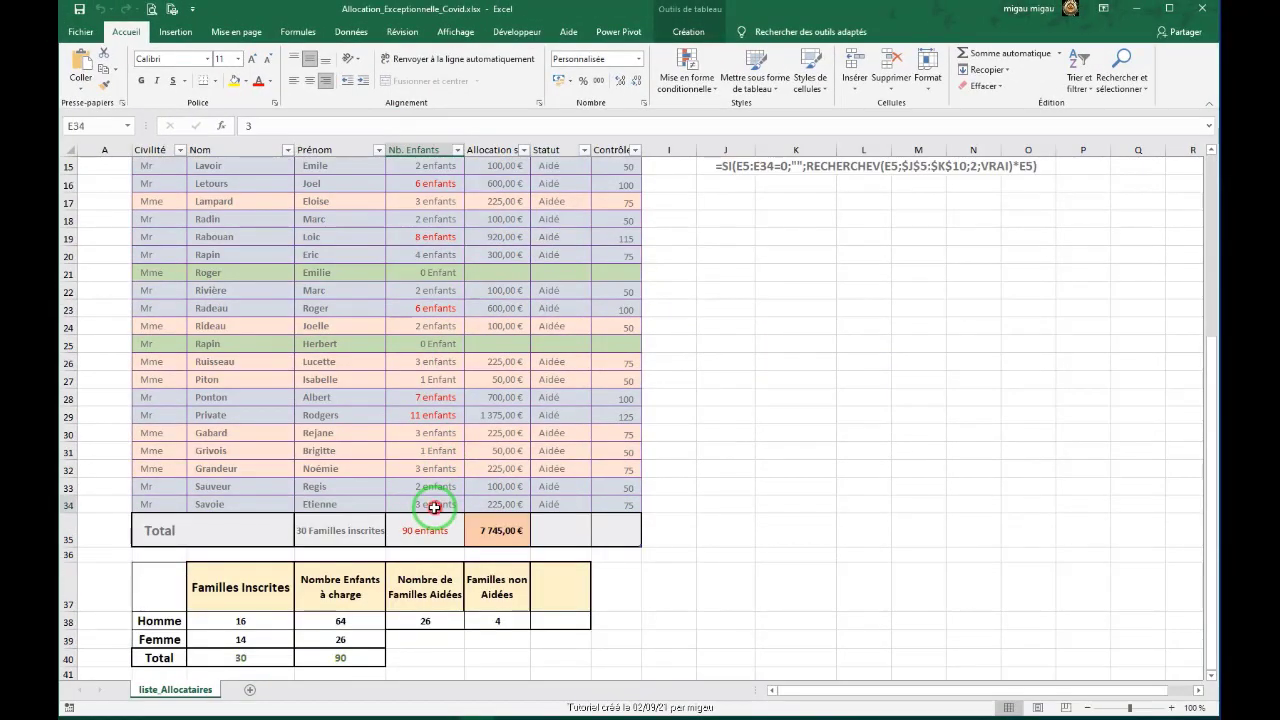
scroll(425, 485, down, 2)
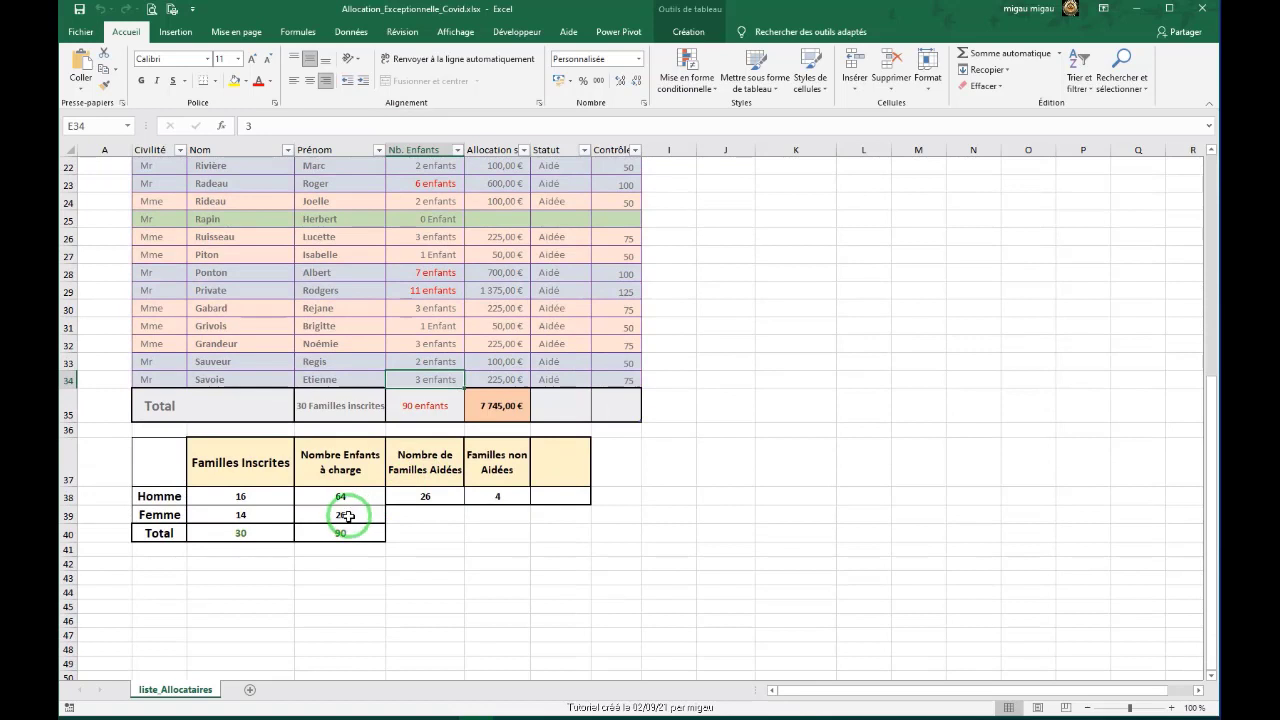
Check the Femme and Total formulas under Nombre Enfants à charge, and compare them with the main table's children total.
click(347, 516)
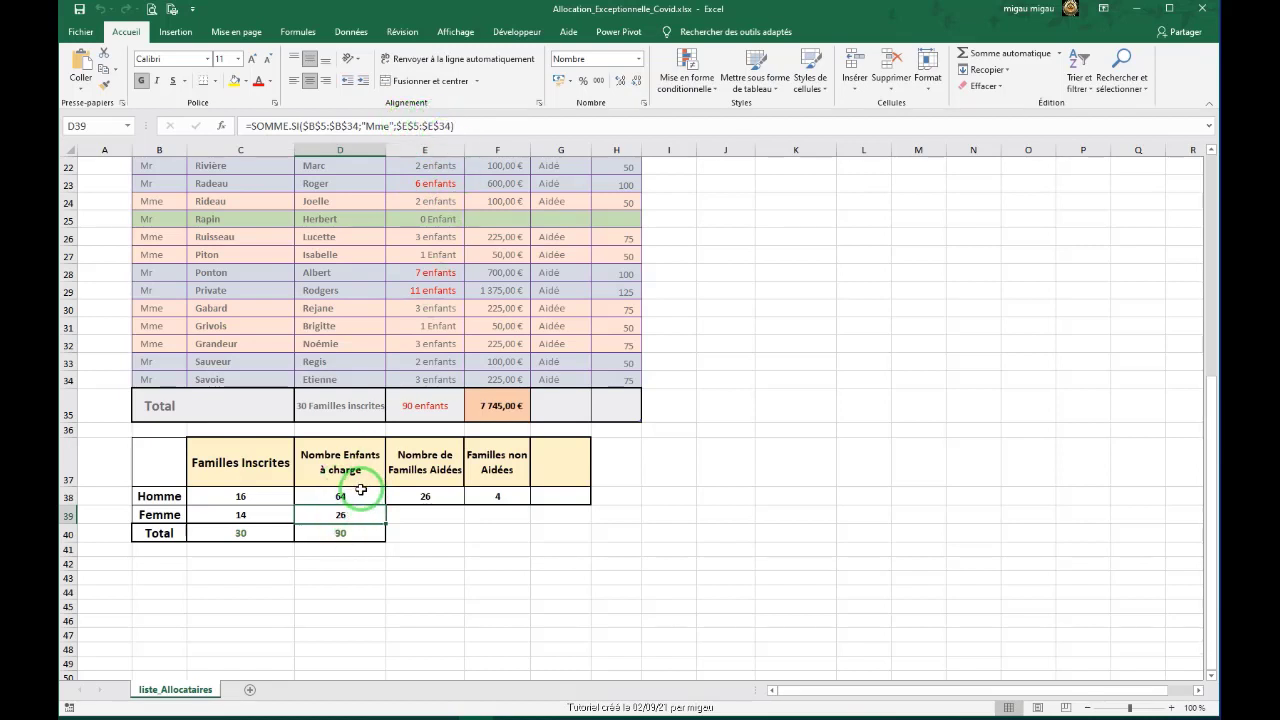
click(357, 538)
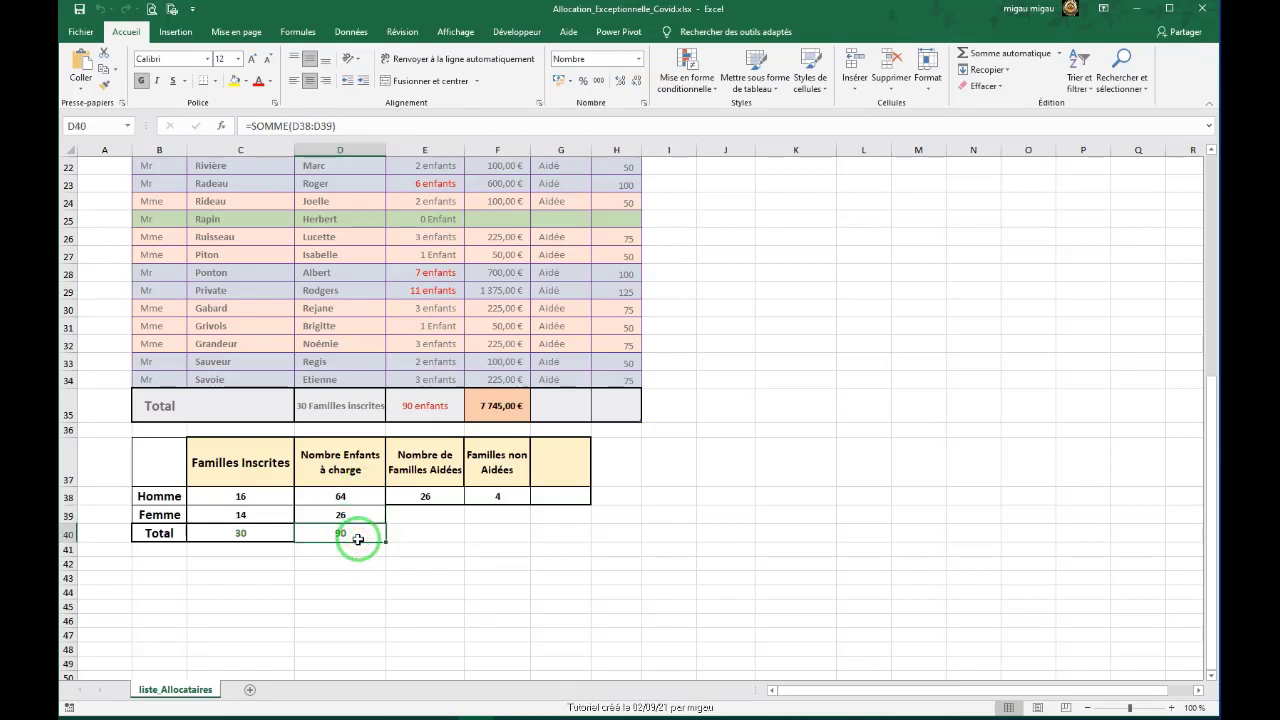
click(415, 407)
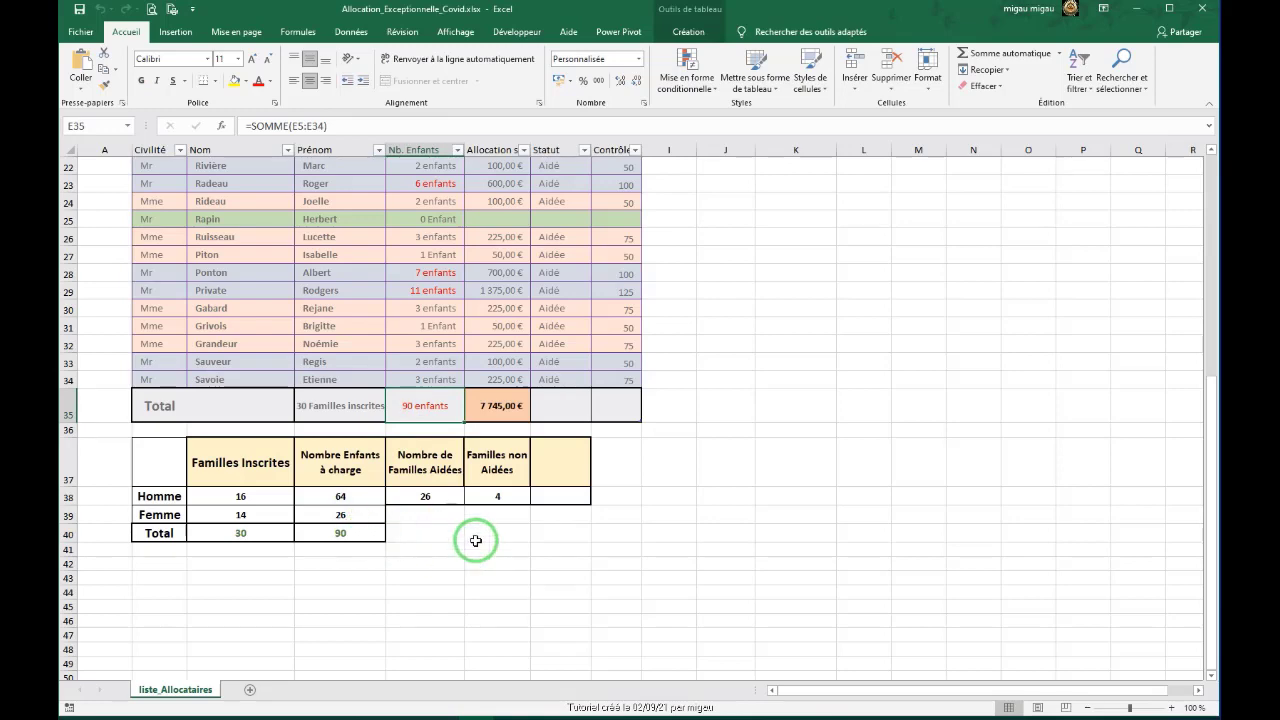
Examine the Nombre de Familles Aidées and Familles non Aidées formulas, and compare them with the Nb. Enfants entries in the main table.
scroll(626, 480, up, 3)
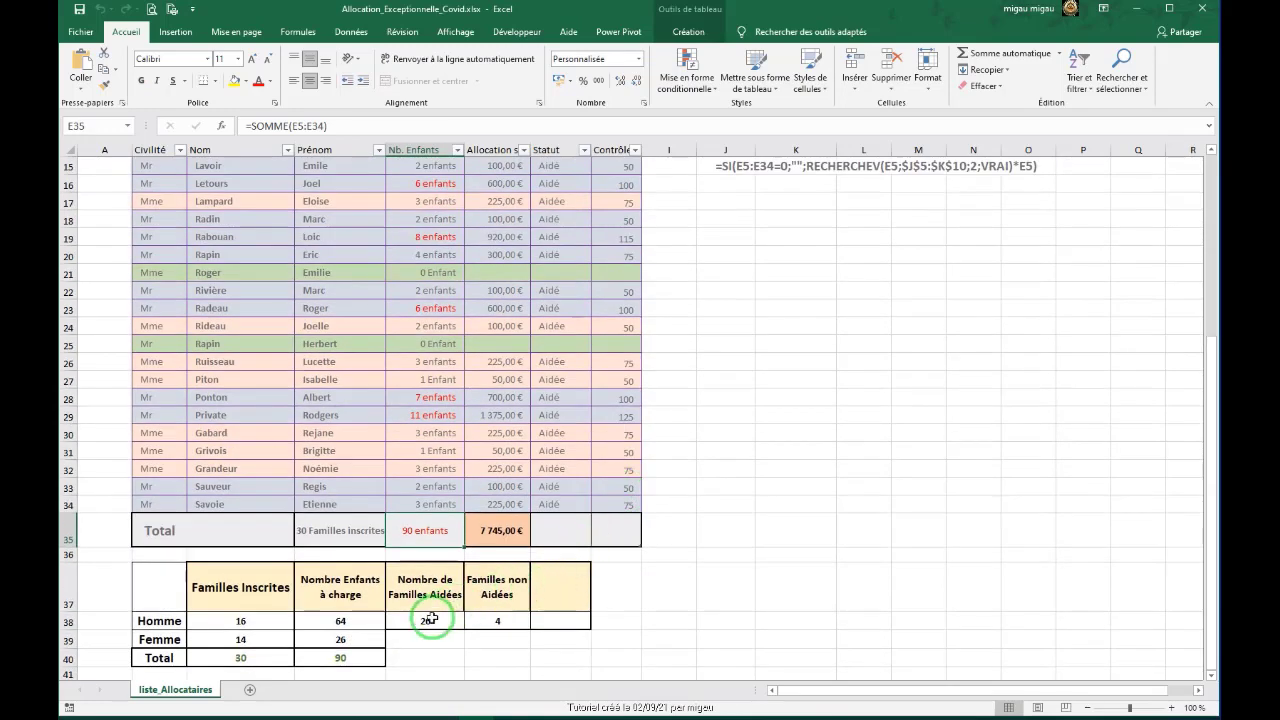
click(430, 620)
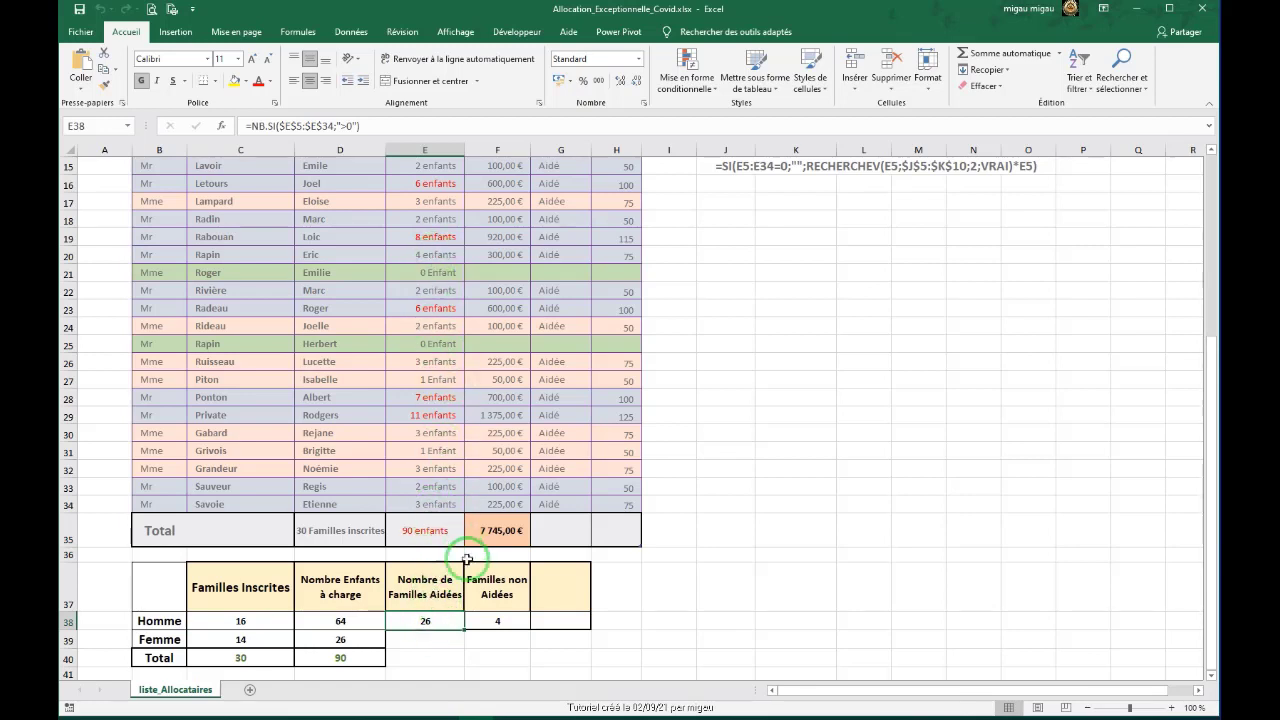
click(498, 621)
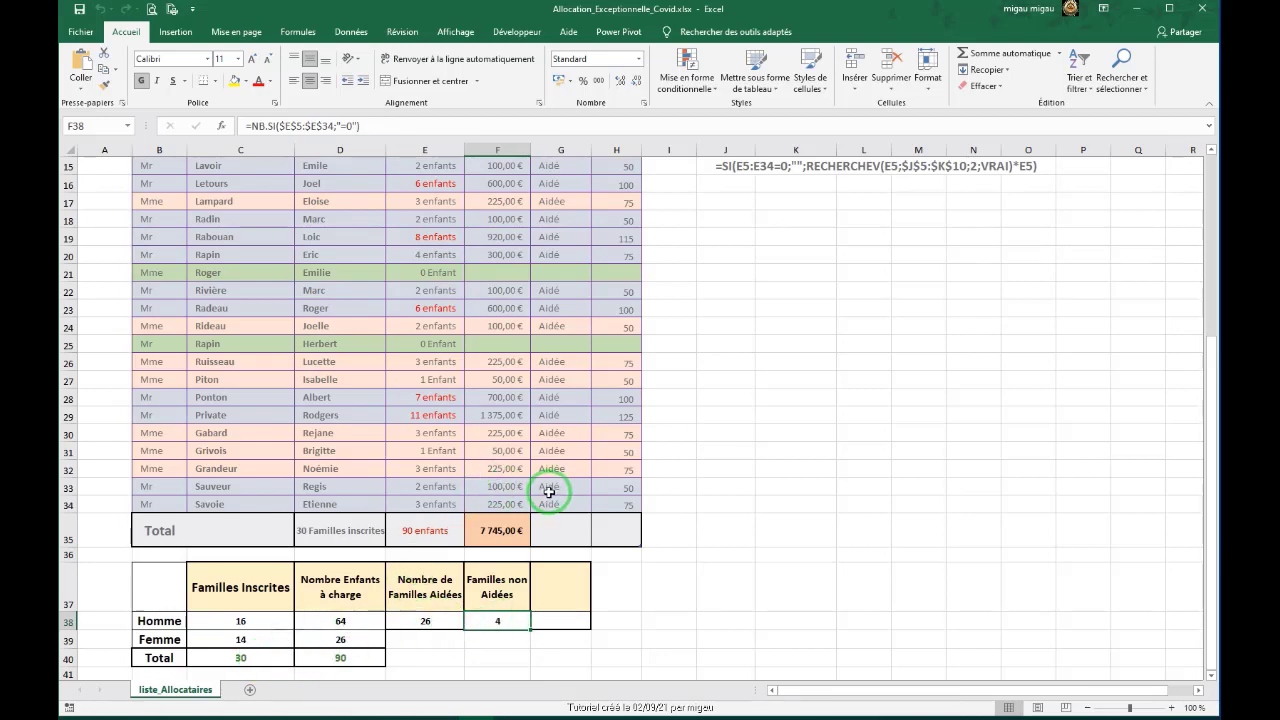
scroll(550, 486, up, 2)
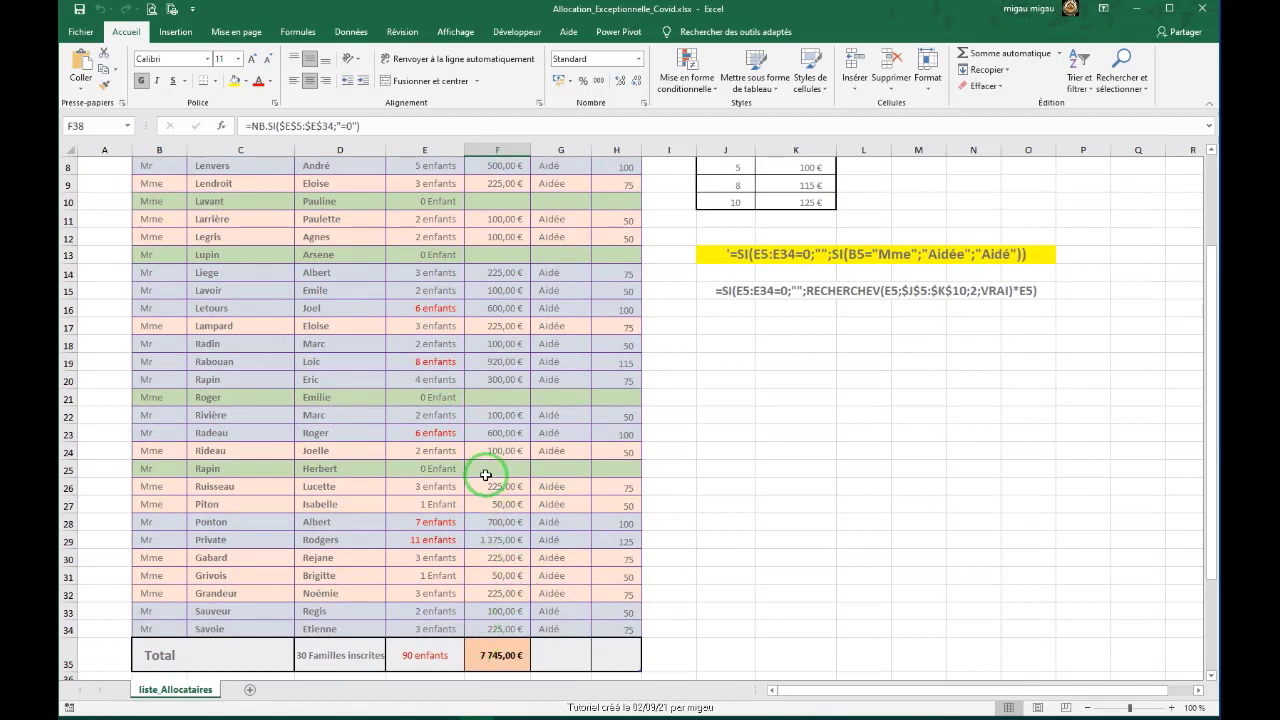
scroll(518, 517, up, 2)
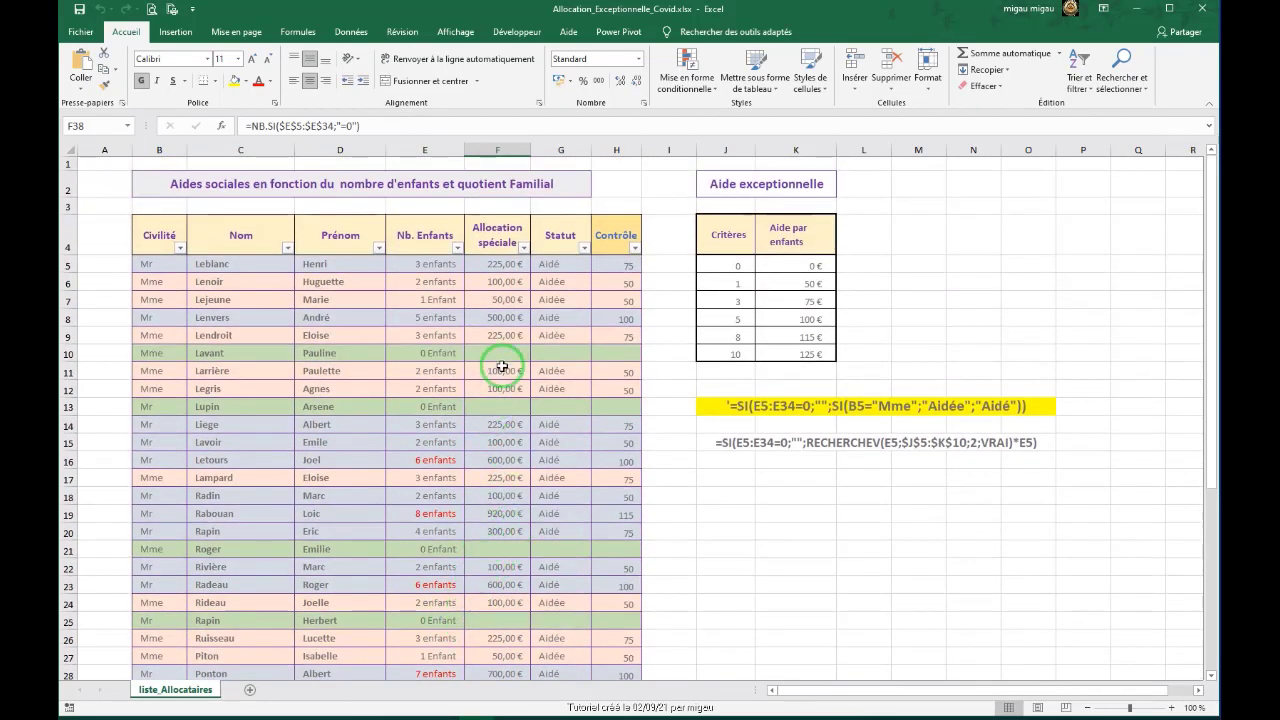
scroll(677, 403, down, 5)
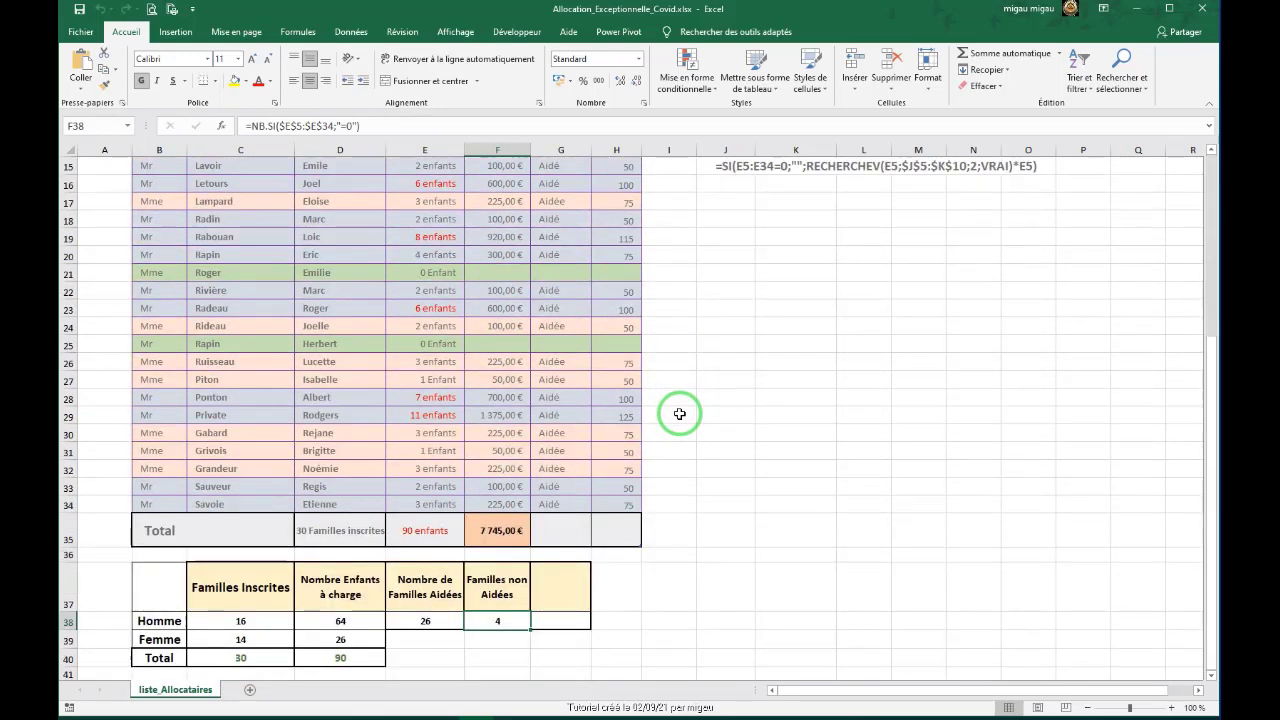
scroll(680, 413, up, 5)
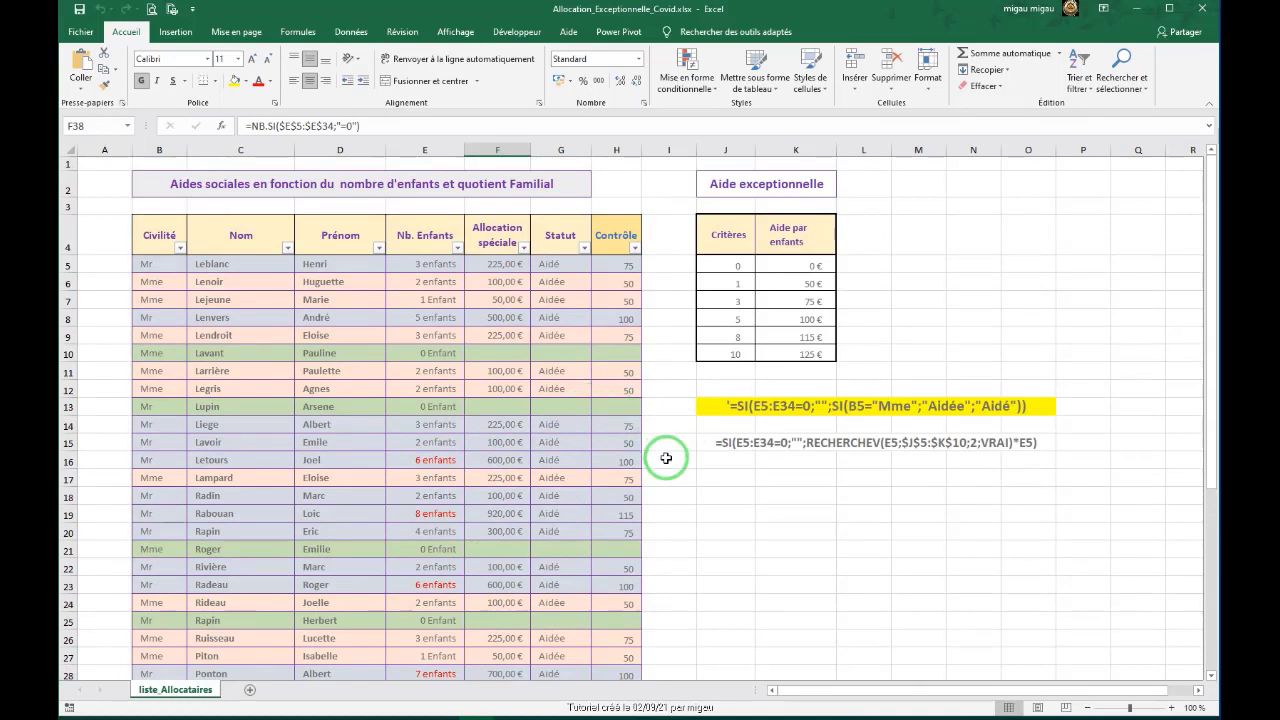
scroll(666, 458, down, 3)
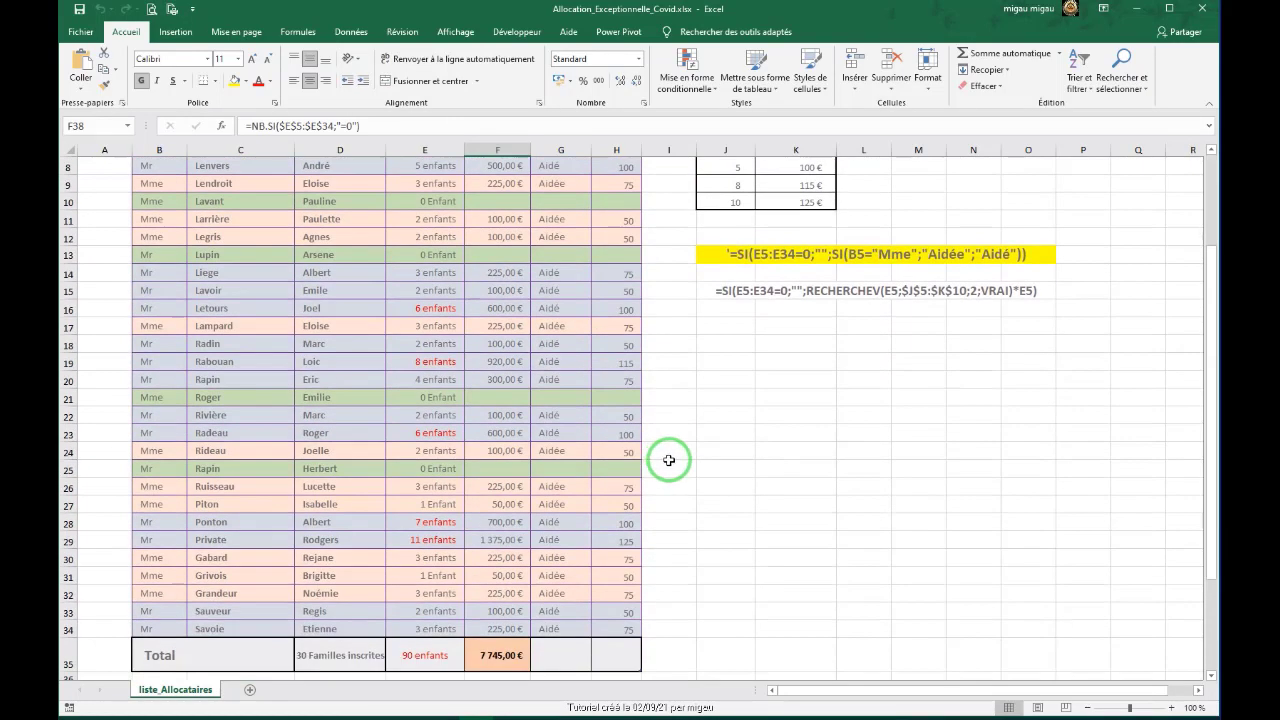